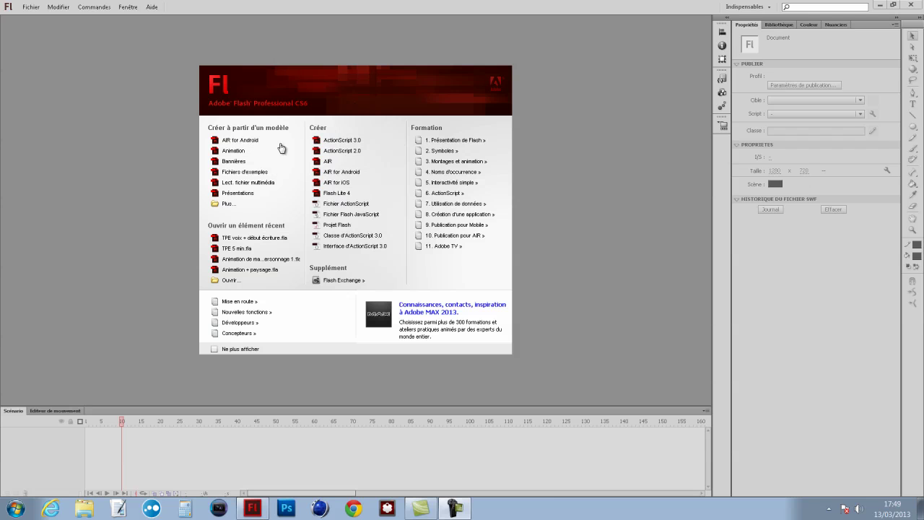
# - Create a new ActionScript 3.0 document and set its stage size to 1280 x 720 px
pyautogui.click(360, 142)
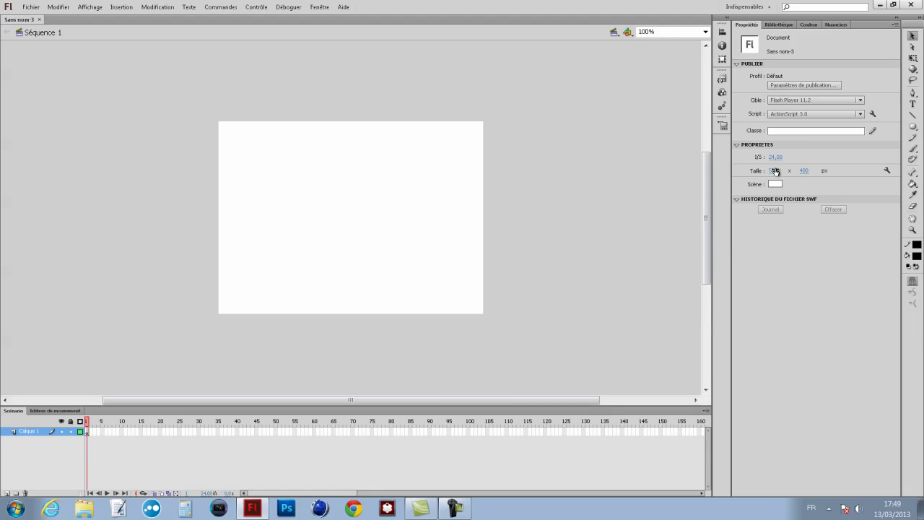
pyautogui.click(774, 171)
pyautogui.write('1250')
pyautogui.press('Right')
pyautogui.press('Right')
pyautogui.press('Return')
pyautogui.click(804, 171)
pyautogui.write('720')
pyautogui.press('Return')
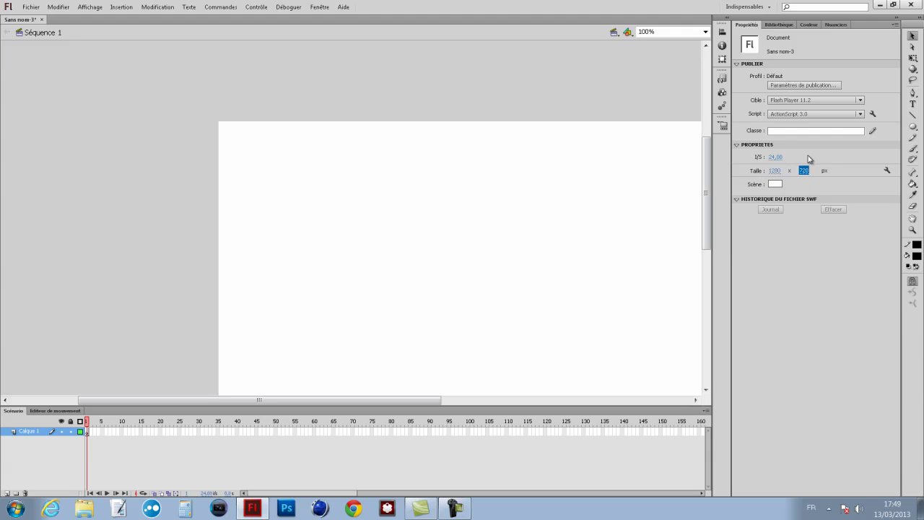
# - Set the stage magnification to 100 % and centre the whole stage in the view
pyautogui.click(705, 32)
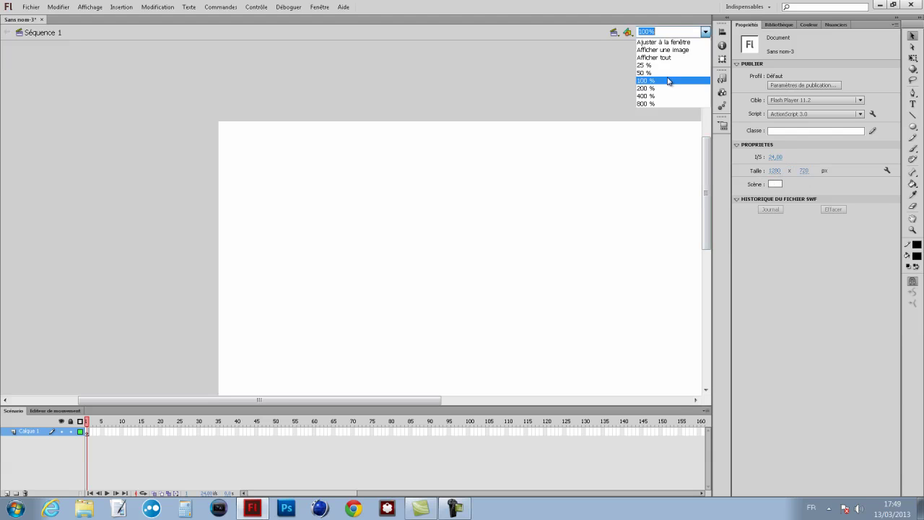
pyautogui.click(666, 79)
pyautogui.moveTo(430, 399); pyautogui.dragTo(516, 399)
pyautogui.scroll(-3, 545, 332)
pyautogui.scroll(3, 545, 334)
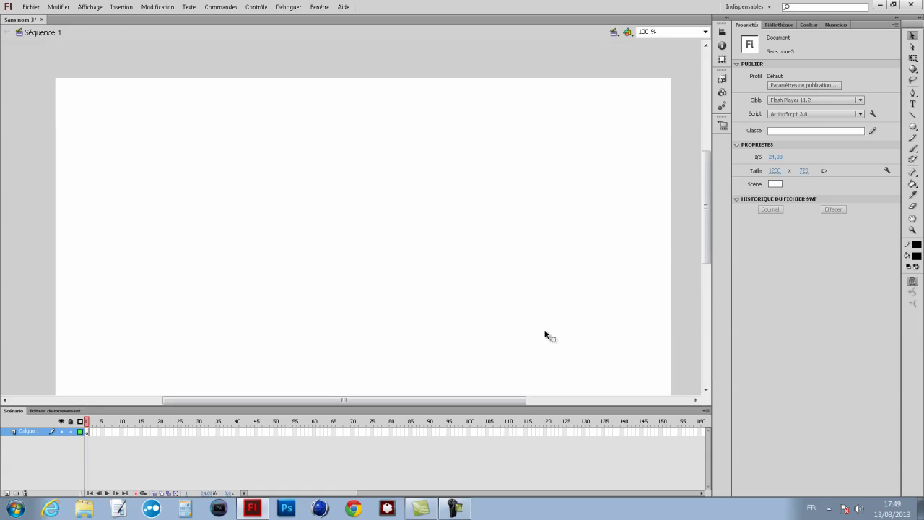
pyautogui.moveTo(712, 251); pyautogui.dragTo(705, 262)
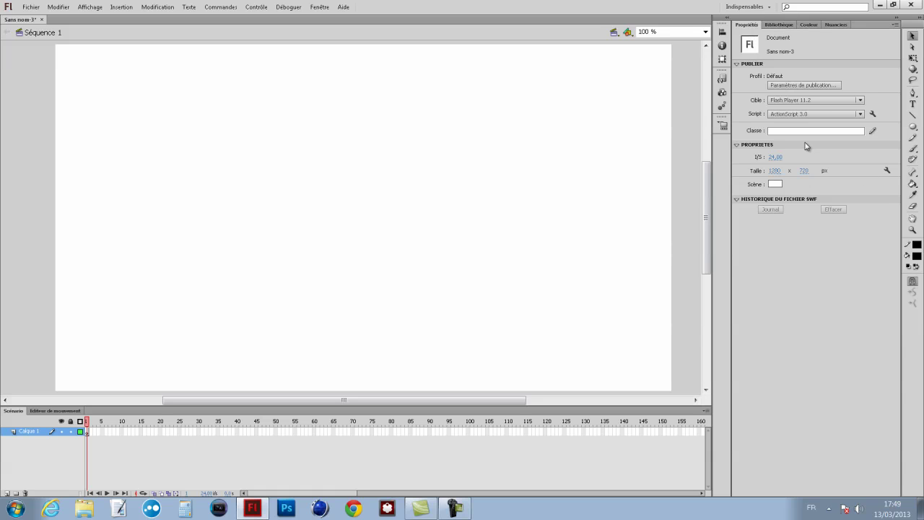
# - Activate the Line tool and sample light grey #D6D6D6 as its stroke colour
pyautogui.click(913, 116)
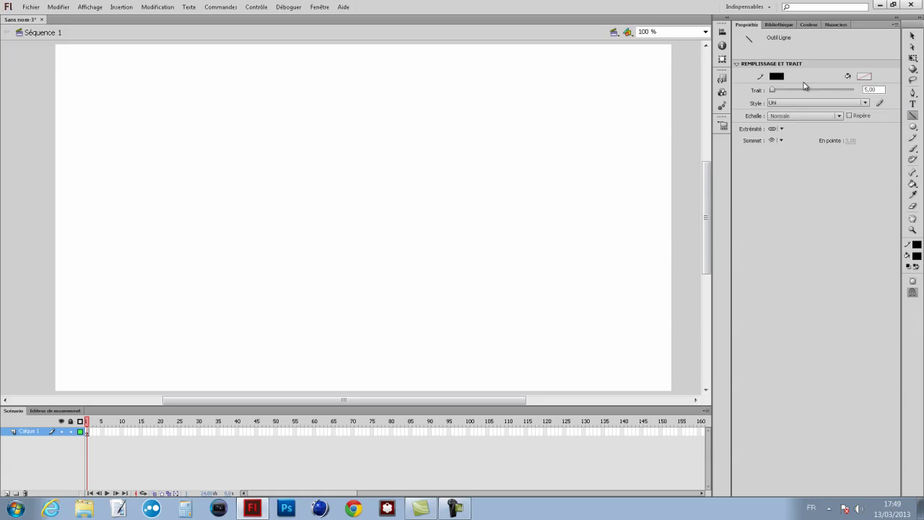
pyautogui.click(778, 77)
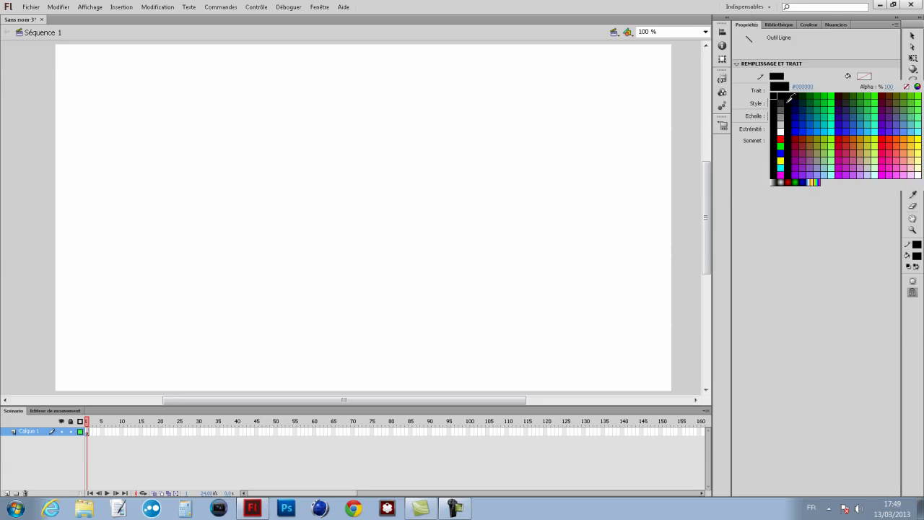
pyautogui.click(824, 81)
# - Activate the Oval tool and give it a black stroke with no fill
pyautogui.click(913, 127)
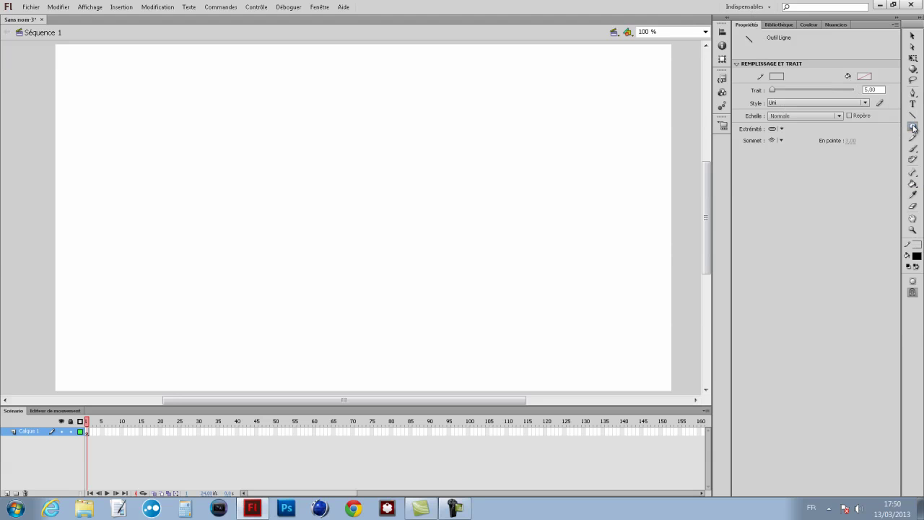
pyautogui.click(776, 76)
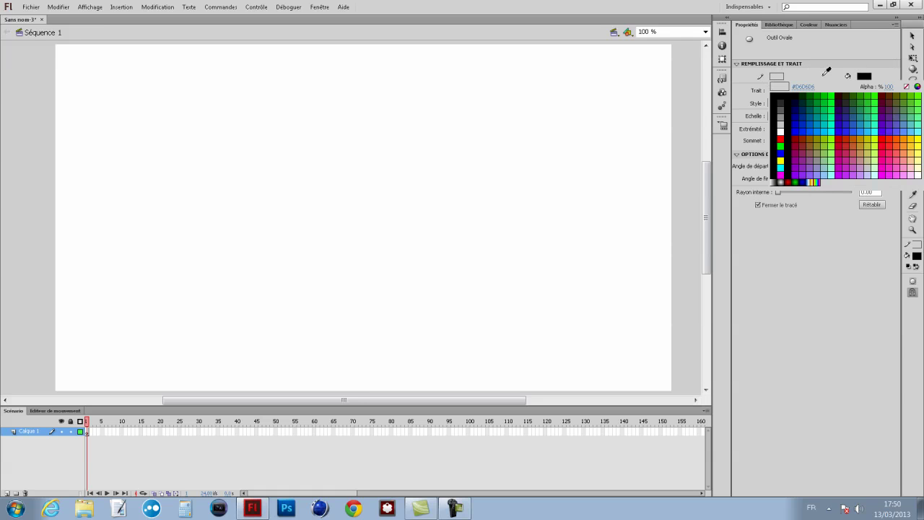
pyautogui.click(787, 94)
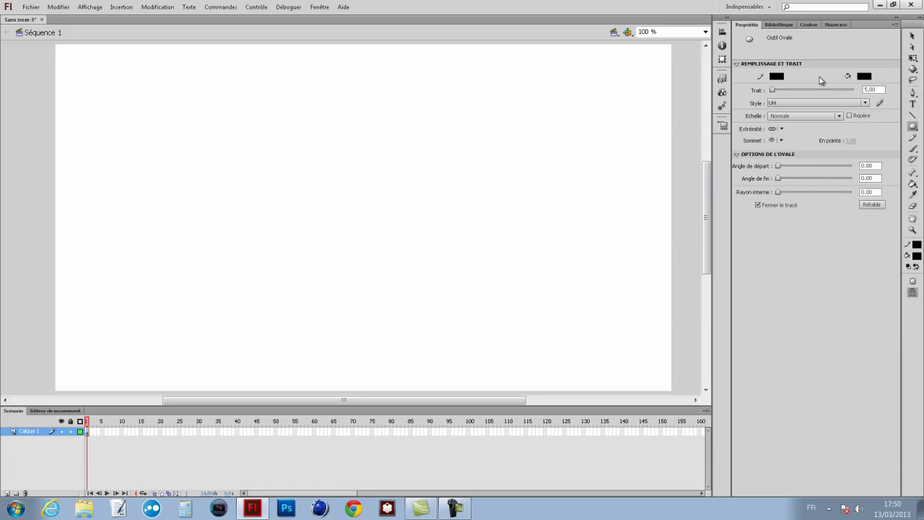
pyautogui.click(865, 78)
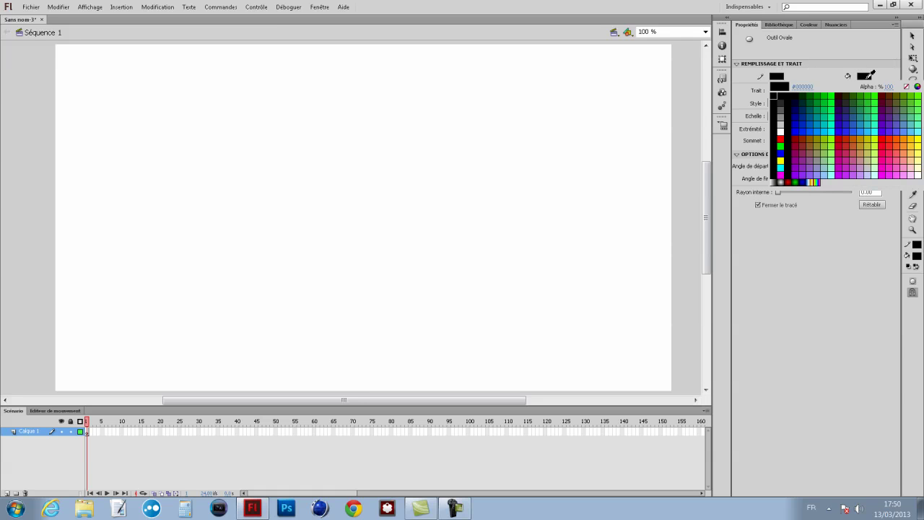
pyautogui.click(906, 88)
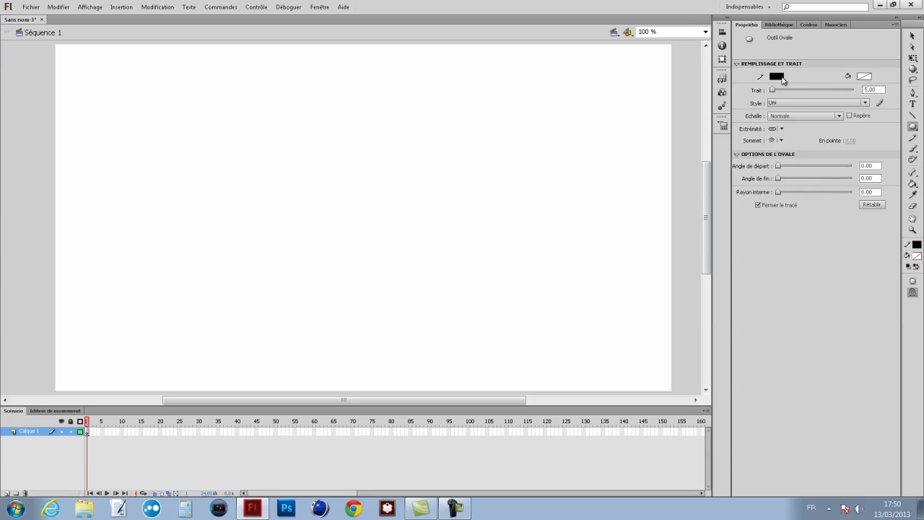
# - Remove the oval's stroke colour, restore it to black, and keep the Uni stroke style
pyautogui.click(782, 80)
pyautogui.click(906, 88)
pyautogui.click(777, 78)
pyautogui.click(776, 96)
pyautogui.click(839, 103)
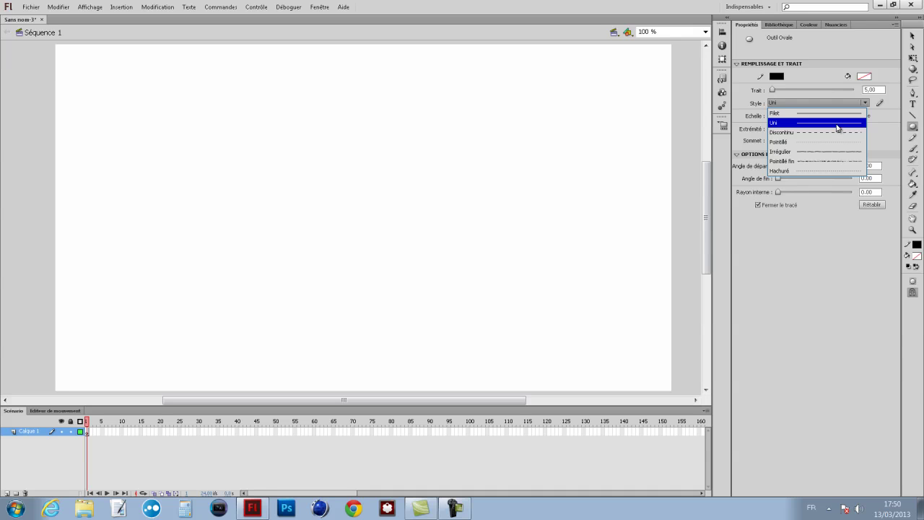
pyautogui.click(837, 127)
pyautogui.click(778, 24)
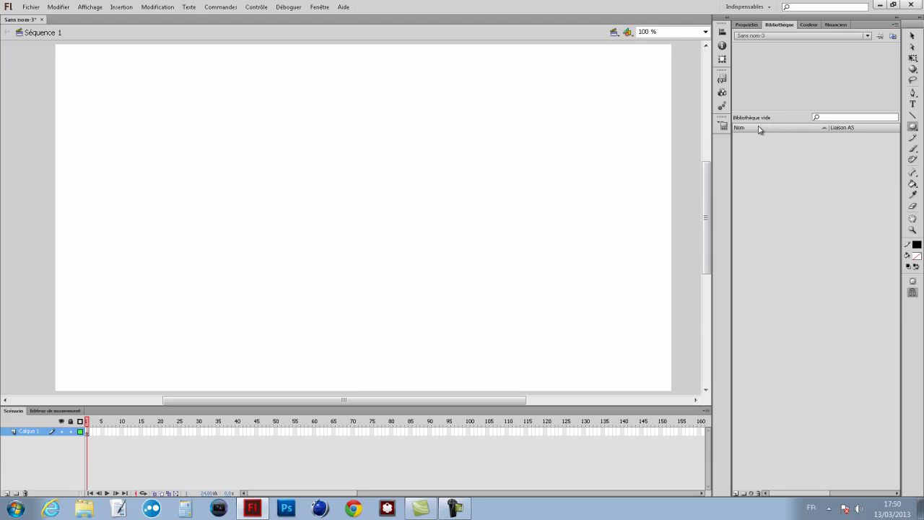
pyautogui.click(31, 8)
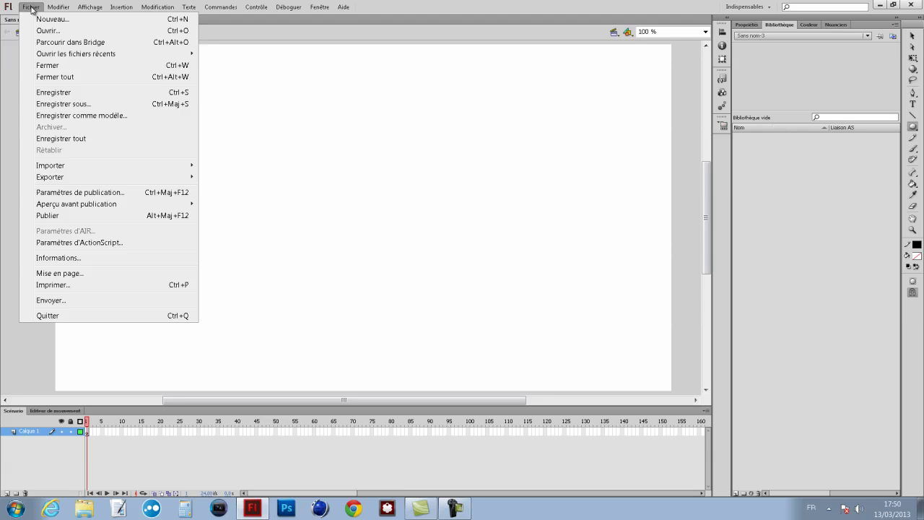
pyautogui.moveTo(77, 167)
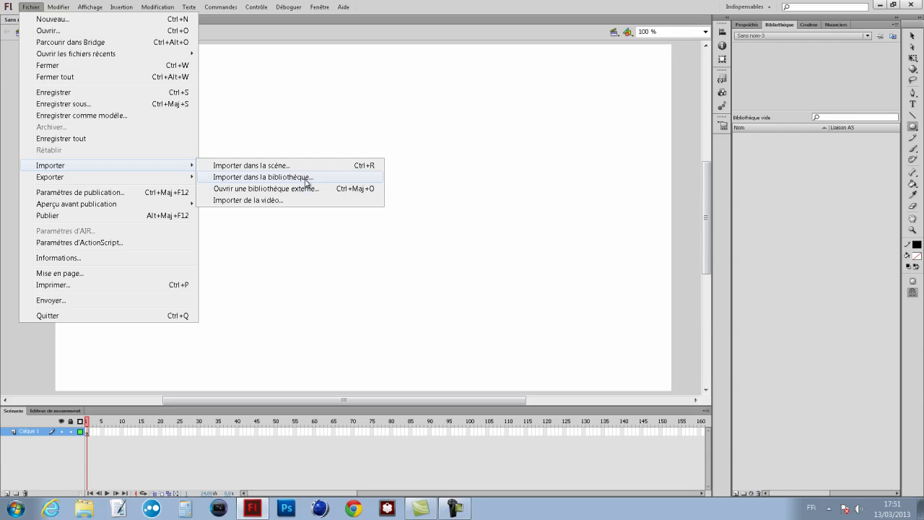
pyautogui.click(684, 77)
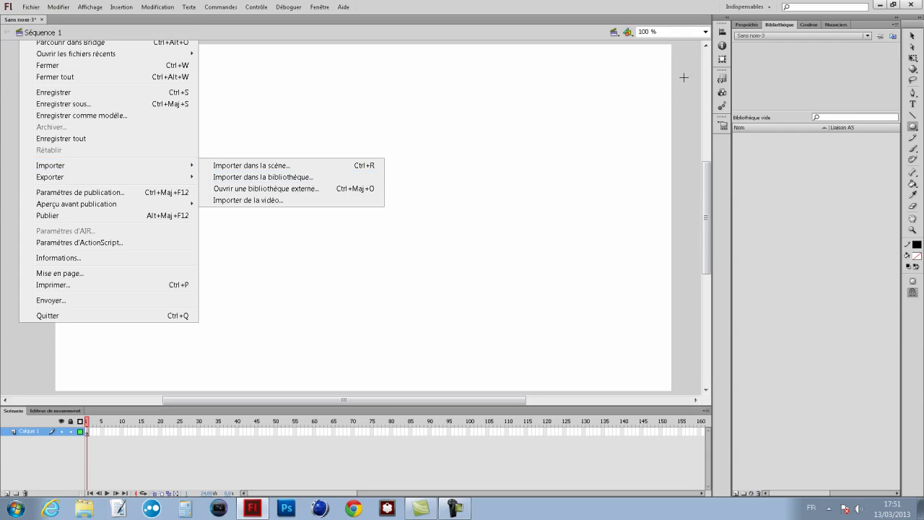
# - Change the fill type to a linear gradient (Dégradé linéaire) in the colour settings
pyautogui.click(814, 25)
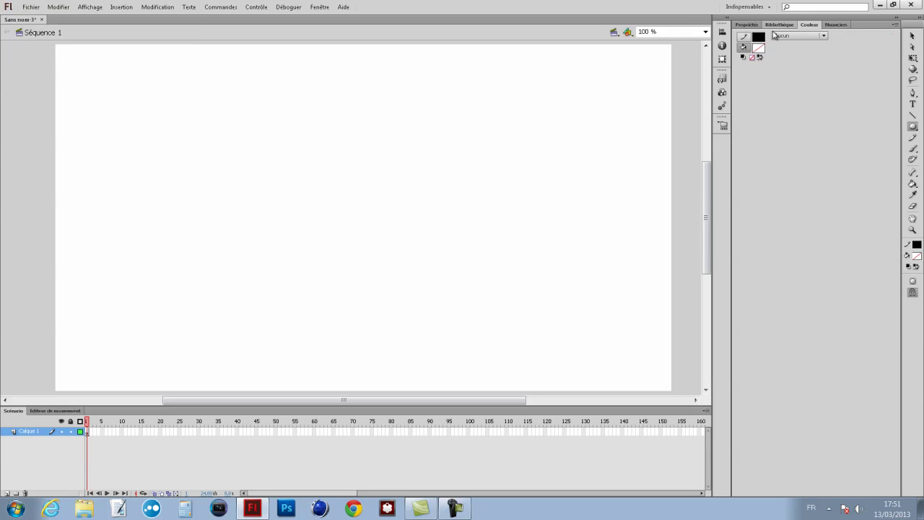
pyautogui.click(823, 36)
pyautogui.click(823, 36)
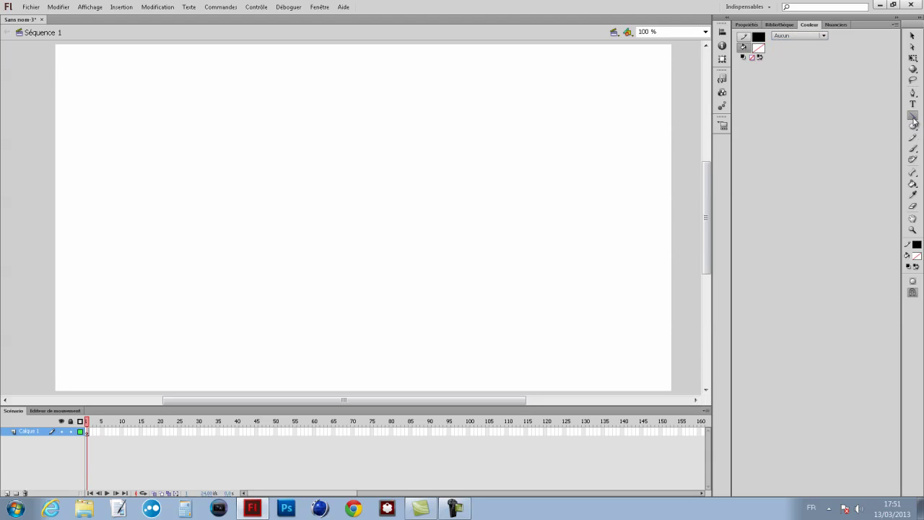
pyautogui.click(823, 36)
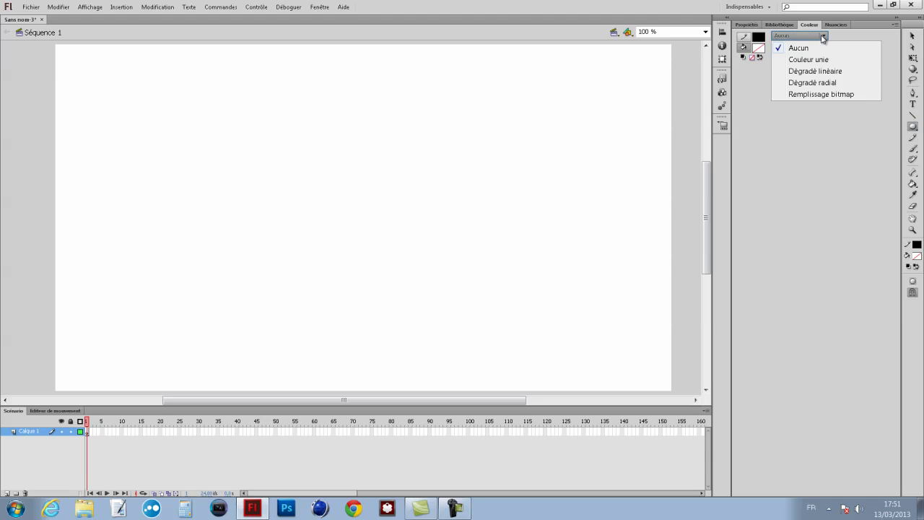
pyautogui.click(816, 71)
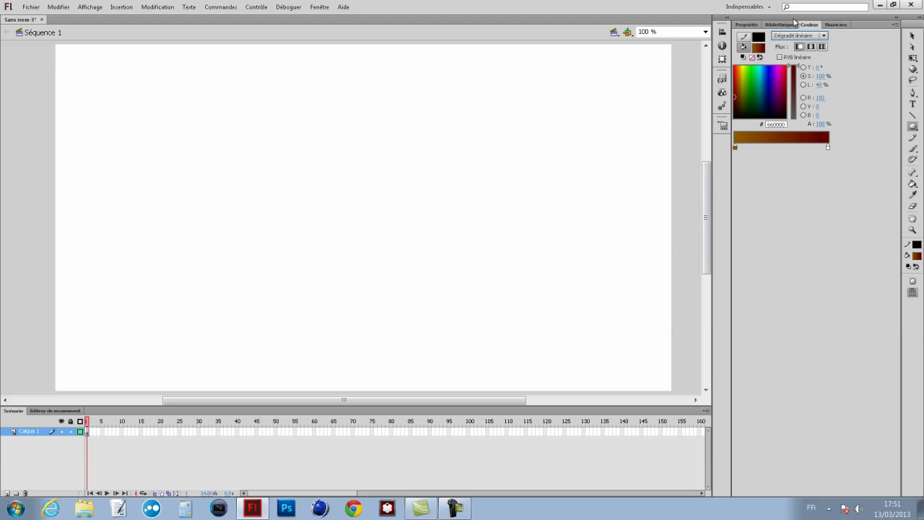
pyautogui.click(320, 7)
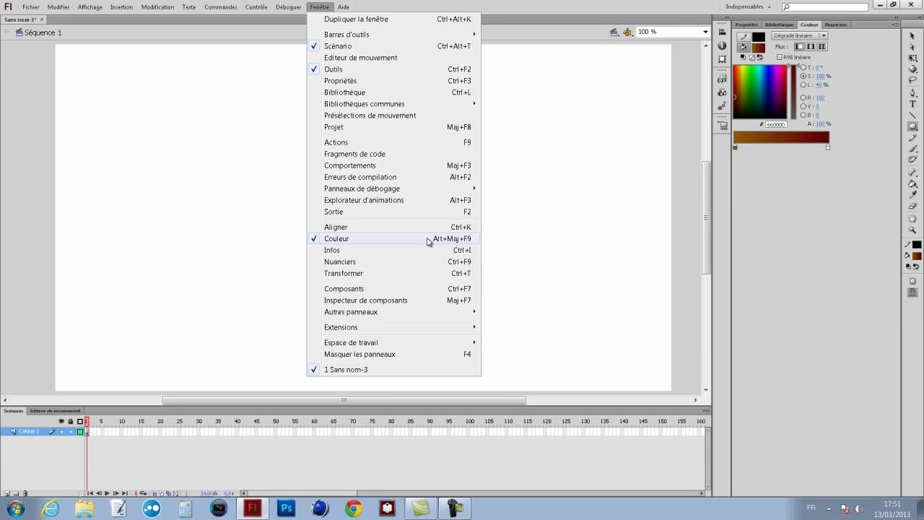
pyautogui.click(698, 77)
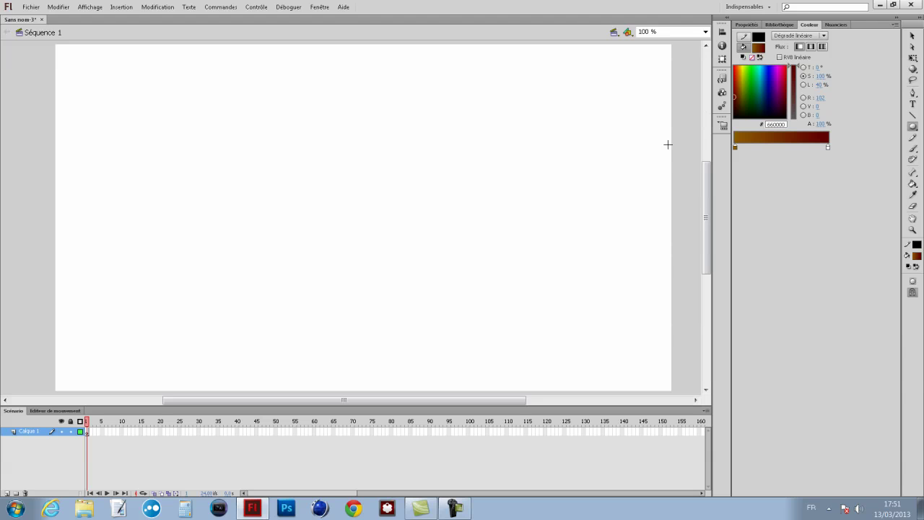
pyautogui.click(826, 35)
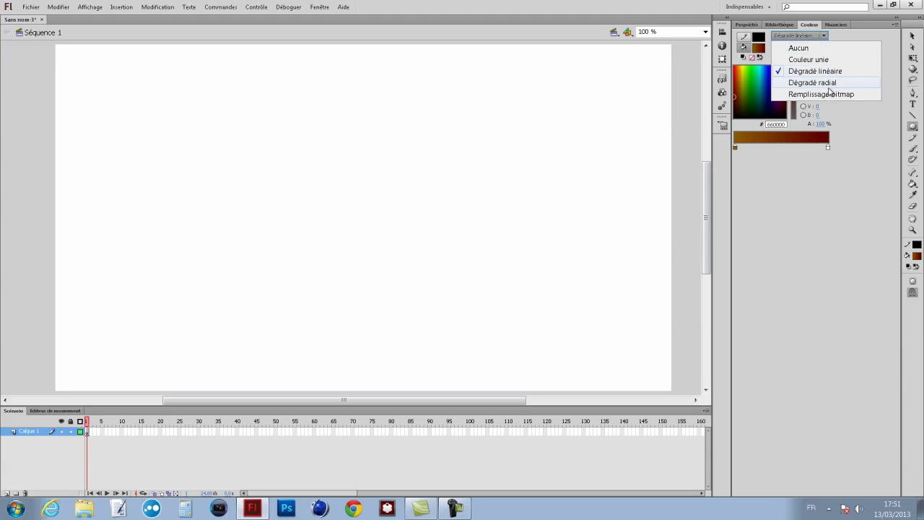
pyautogui.click(860, 131)
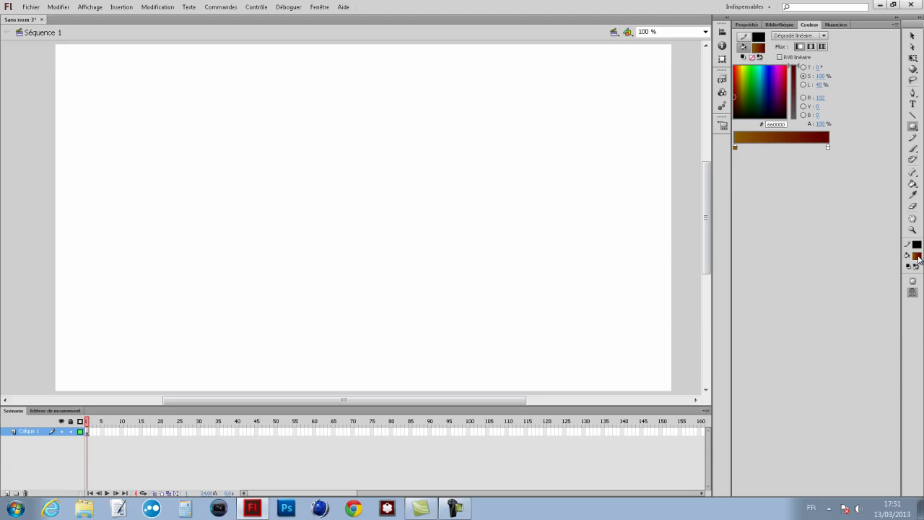
pyautogui.click(835, 25)
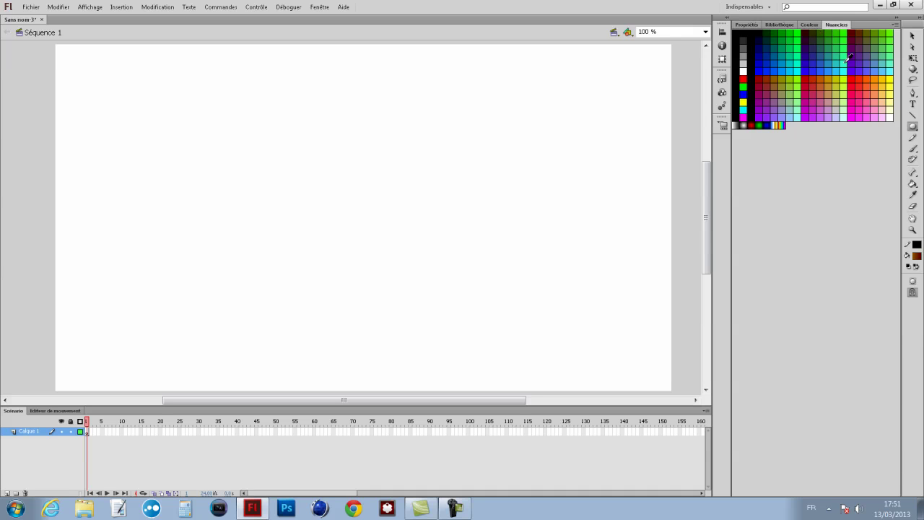
pyautogui.click(807, 26)
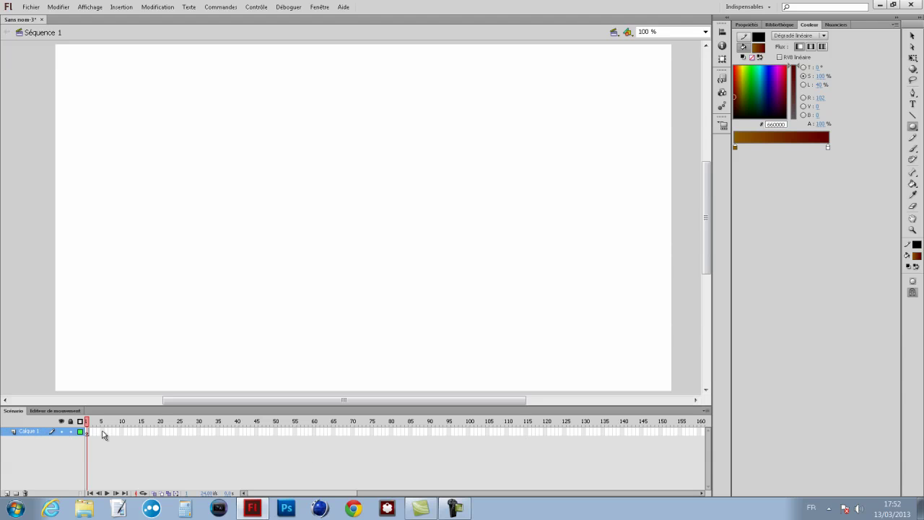
# - Add a new layer above Calque 1 and rename it "personnage"
pyautogui.click(6, 493)
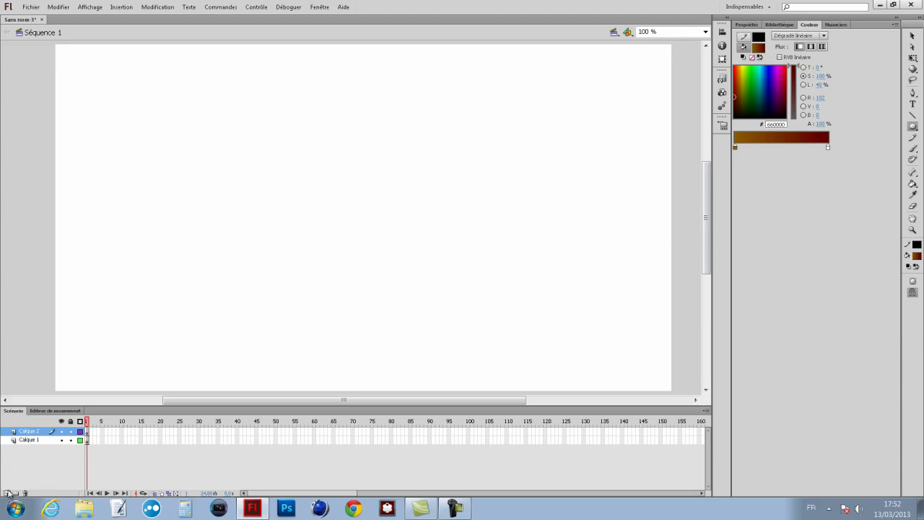
pyautogui.doubleClick(29, 431)
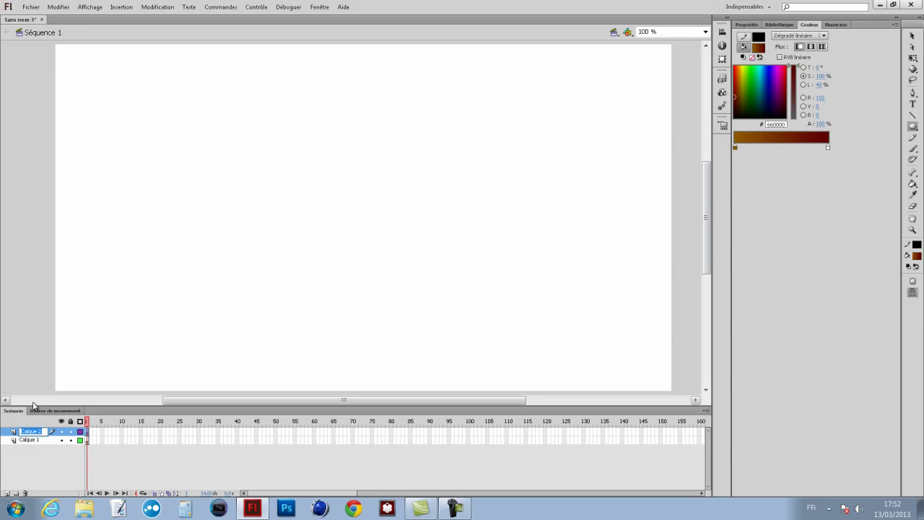
pyautogui.write('pe')
pyautogui.press('Return')
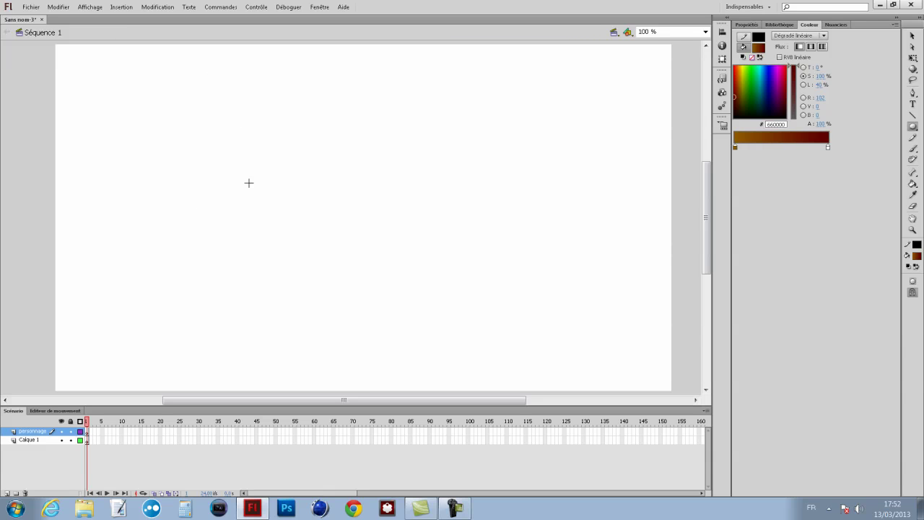
pyautogui.click(60, 8)
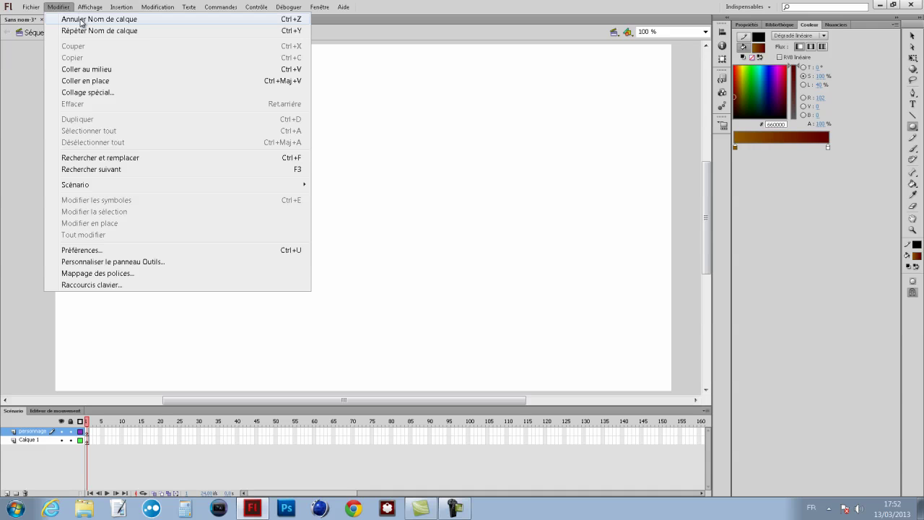
pyautogui.click(37, 319)
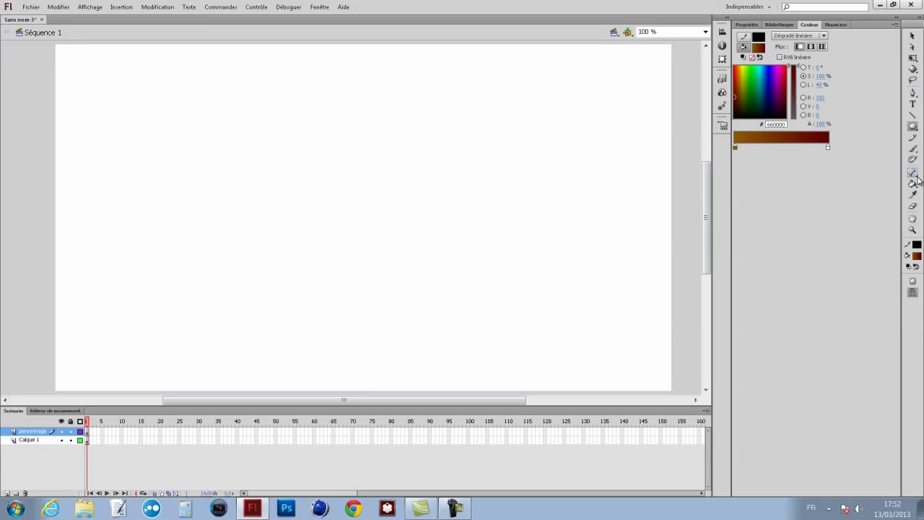
pyautogui.click(914, 127)
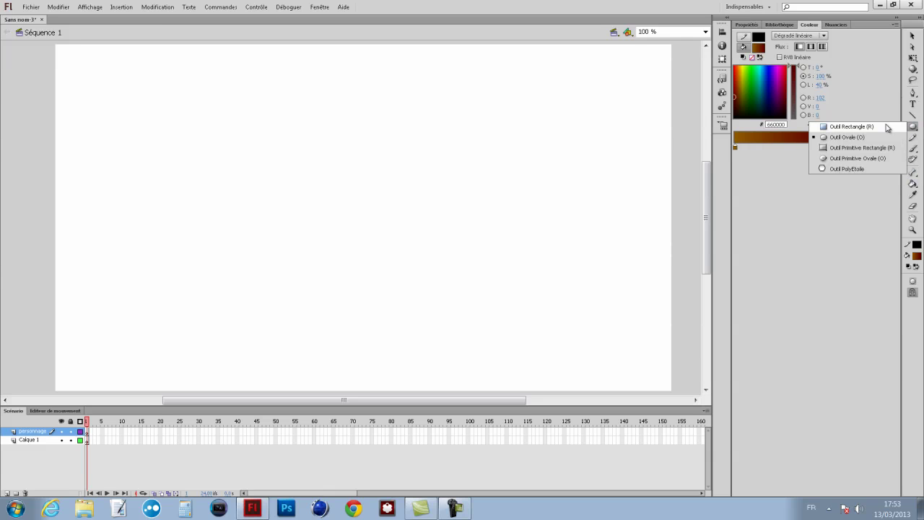
pyautogui.click(860, 256)
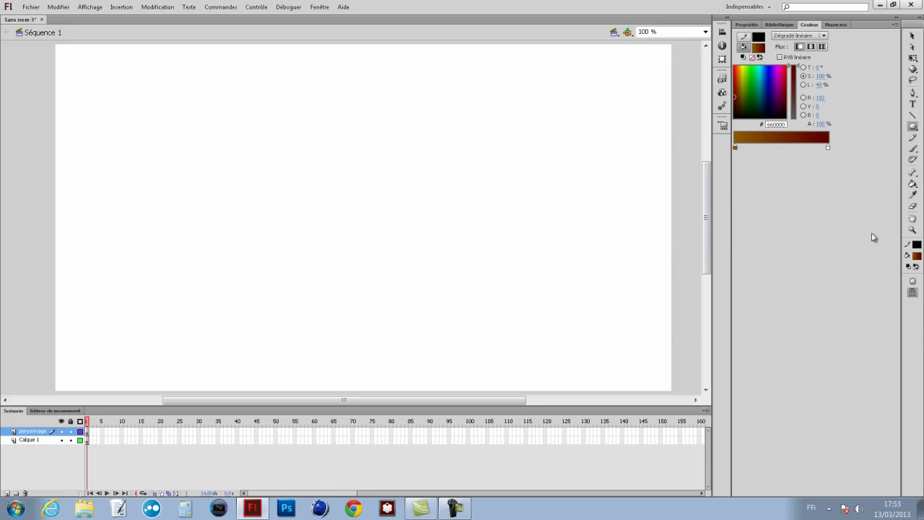
# - Review the Brush tool's shape and size choices, keeping the round brush shape
pyautogui.click(913, 148)
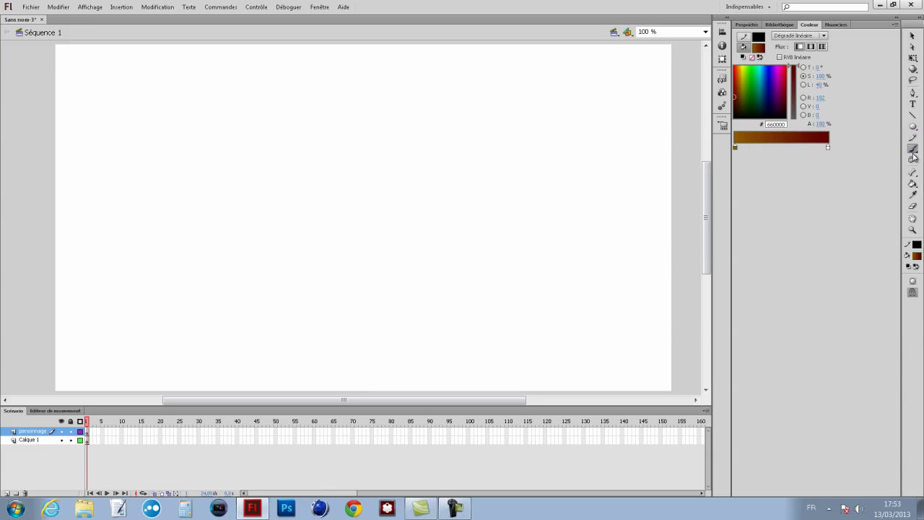
pyautogui.click(846, 228)
pyautogui.click(913, 326)
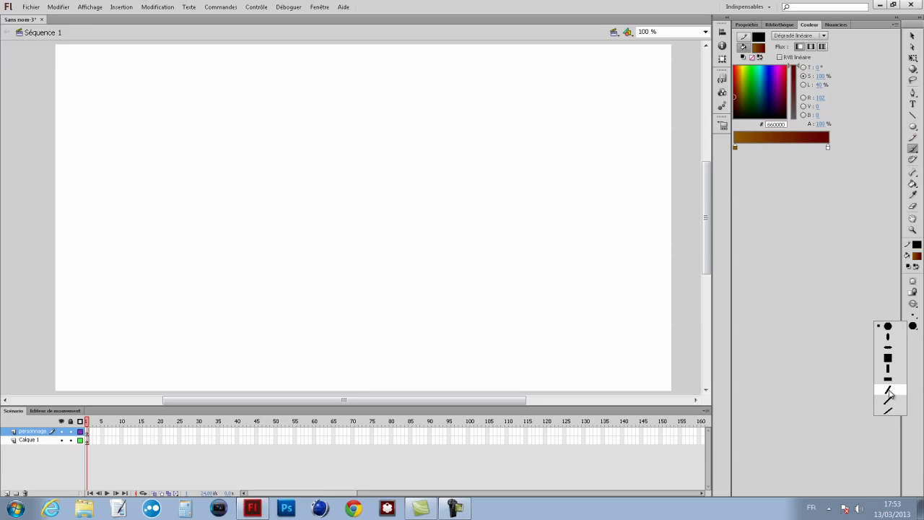
pyautogui.click(890, 326)
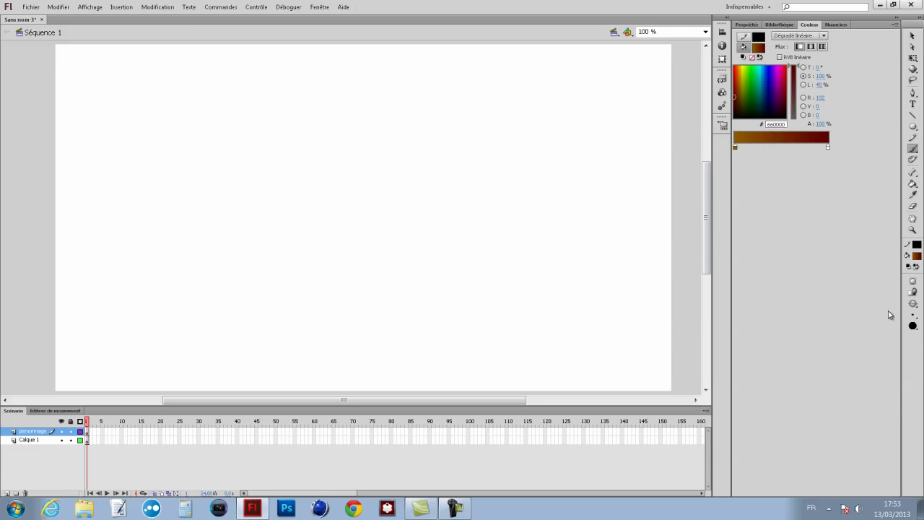
pyautogui.click(914, 318)
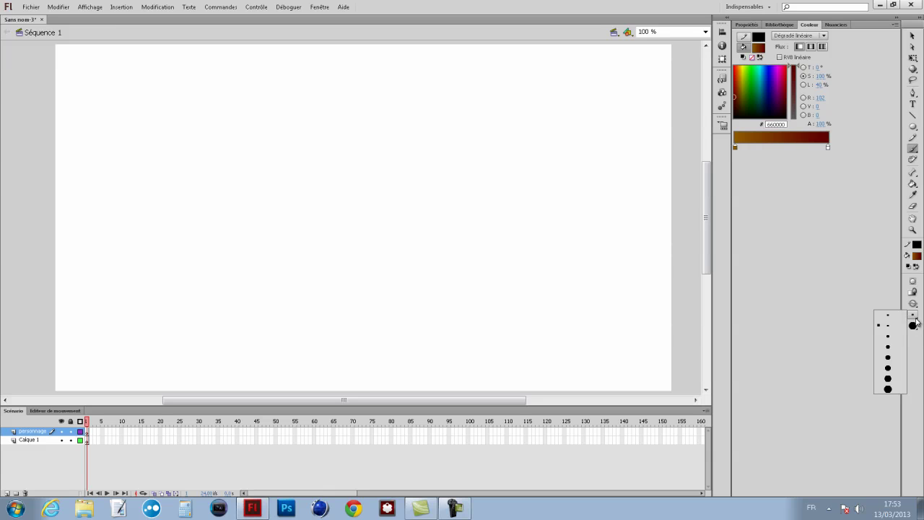
pyautogui.click(915, 322)
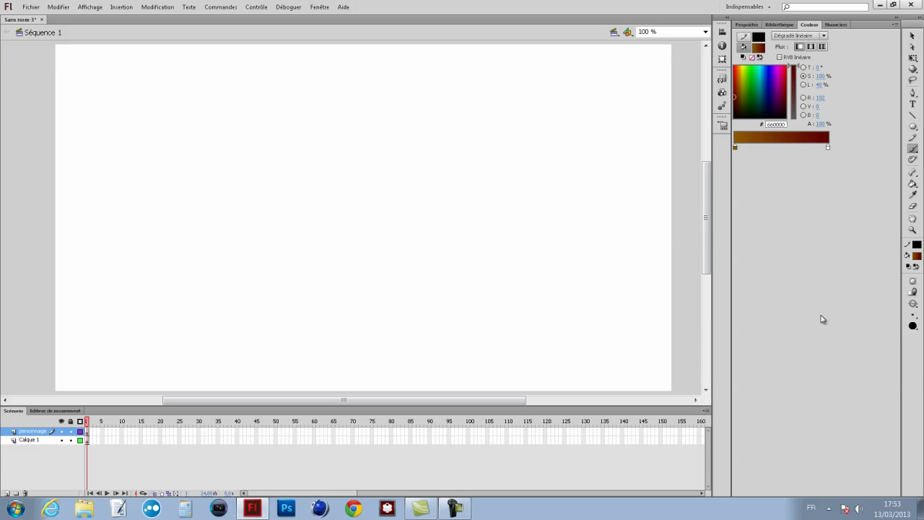
# - Draw a stick figure's body, arms and legs with the Pencil tool at stroke 3.00, adding a circular gradient-filled head with the Oval tool
pyautogui.click(914, 137)
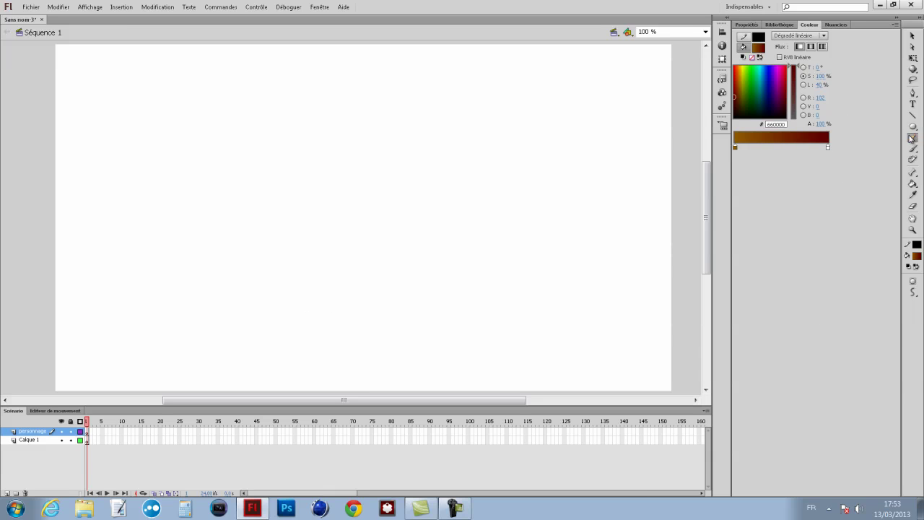
pyautogui.click(756, 29)
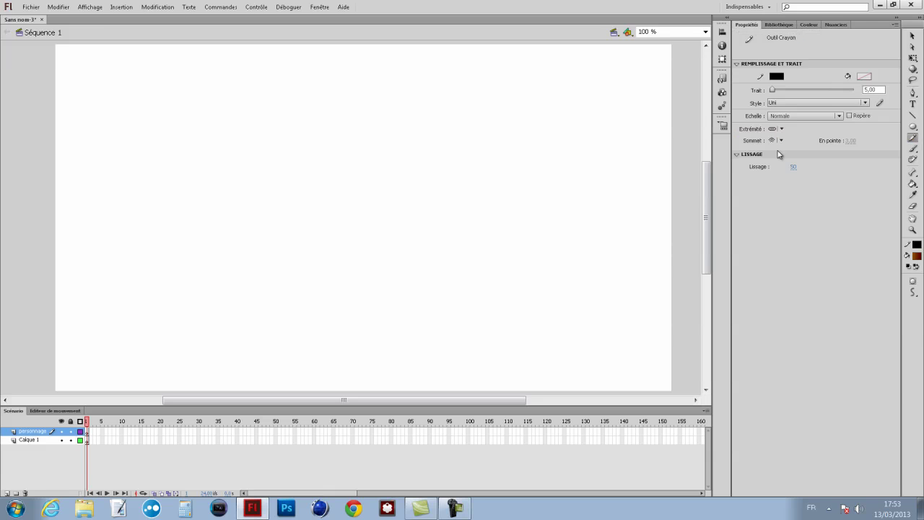
pyautogui.click(874, 89)
pyautogui.press('Return')
pyautogui.moveTo(327, 158)
pyautogui.mouseDown()
pyautogui.moveTo(350, 198)
pyautogui.moveTo(420, 146)
pyautogui.mouseUp()
pyautogui.moveTo(354, 153)
pyautogui.mouseDown()
pyautogui.moveTo(344, 254)
pyautogui.moveTo(312, 300)
pyautogui.mouseUp()
pyautogui.moveTo(345, 250); pyautogui.dragTo(380, 298)
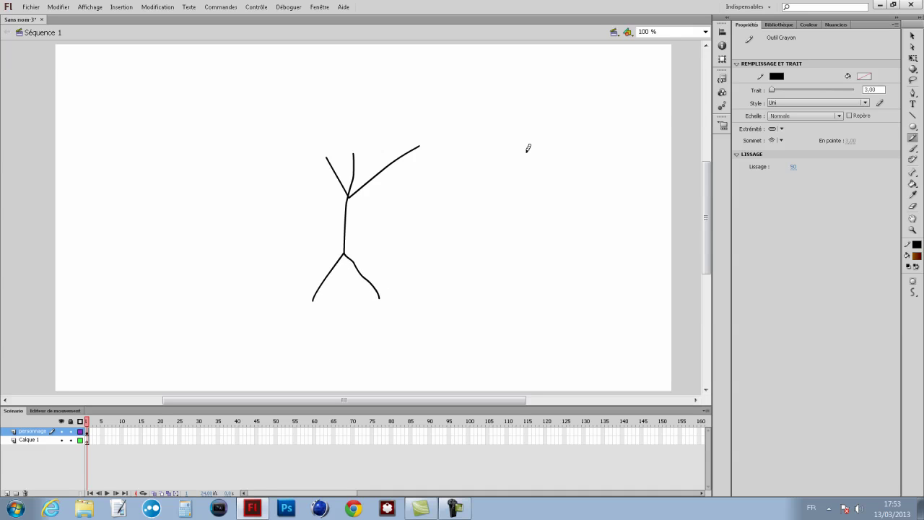
pyautogui.click(912, 127)
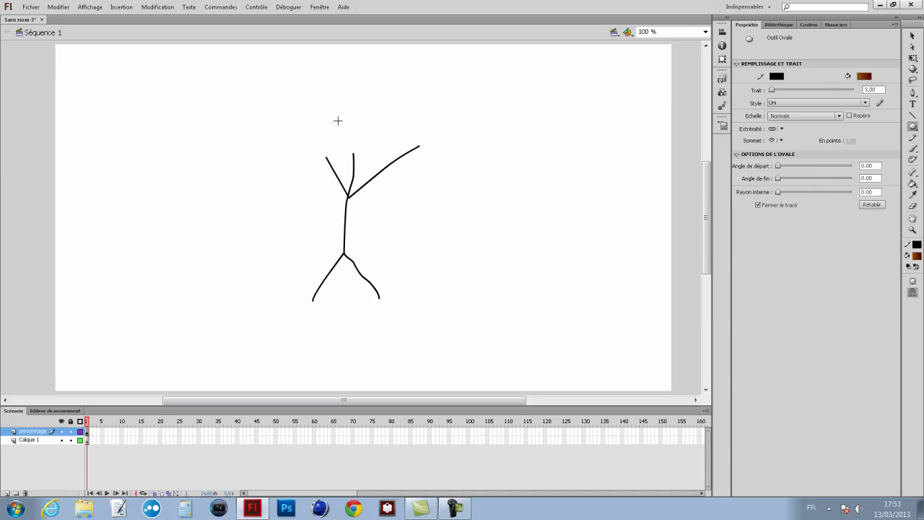
pyautogui.moveTo(330, 121); pyautogui.dragTo(368, 157)
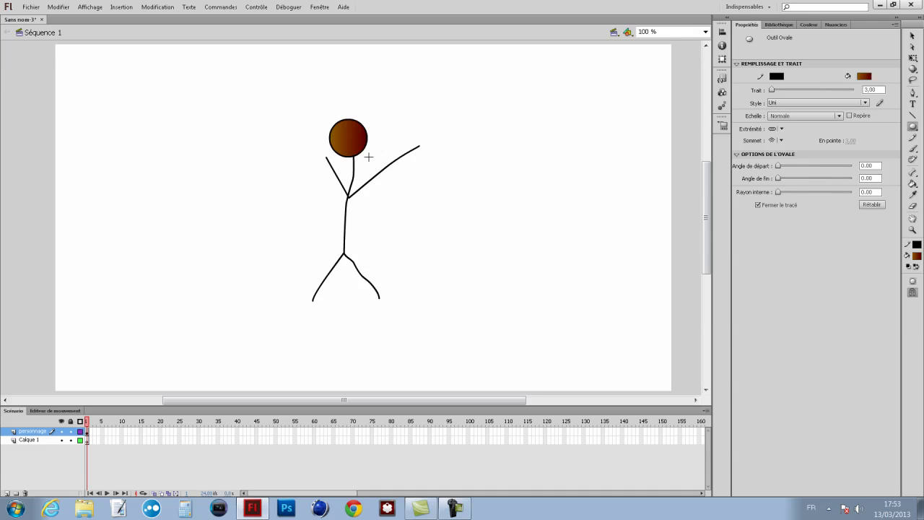
# - Try moving only the head's fill, undo it, and shift the fill together with its outline slightly right and down
pyautogui.click(912, 36)
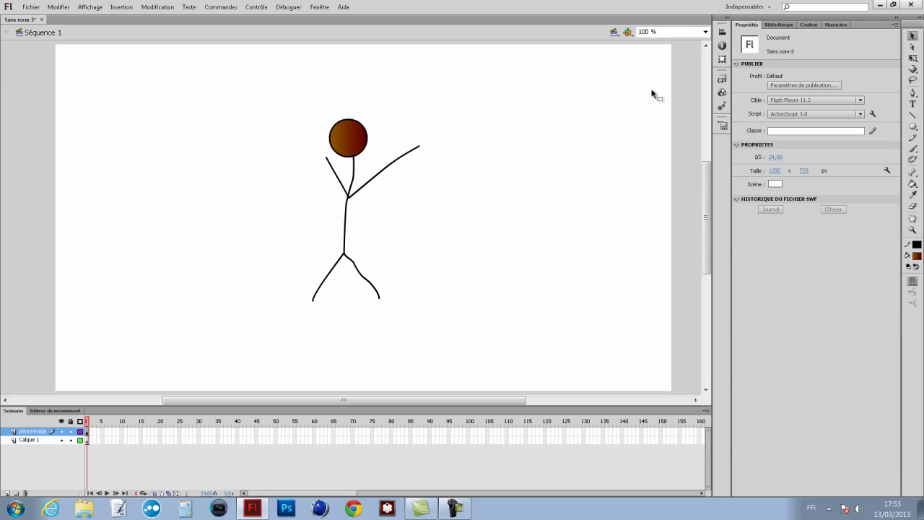
pyautogui.click(352, 135)
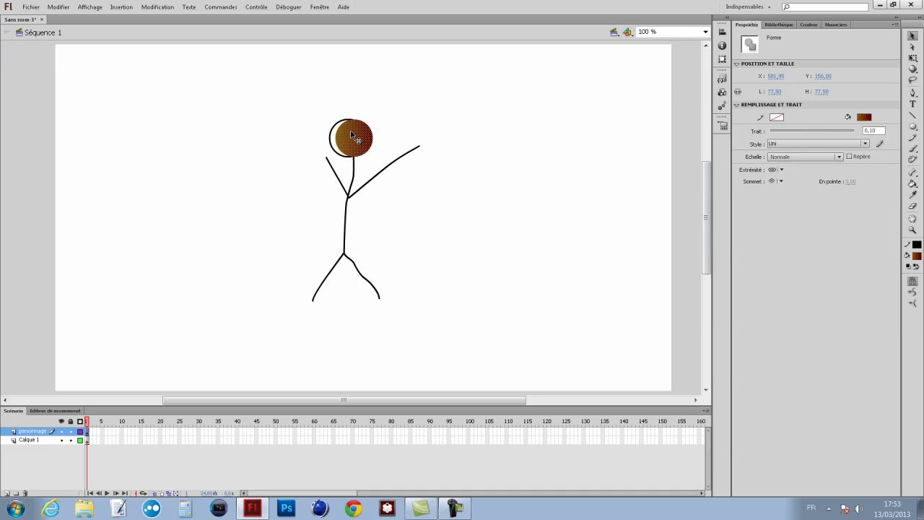
pyautogui.hotkey('ctrl', 'z')
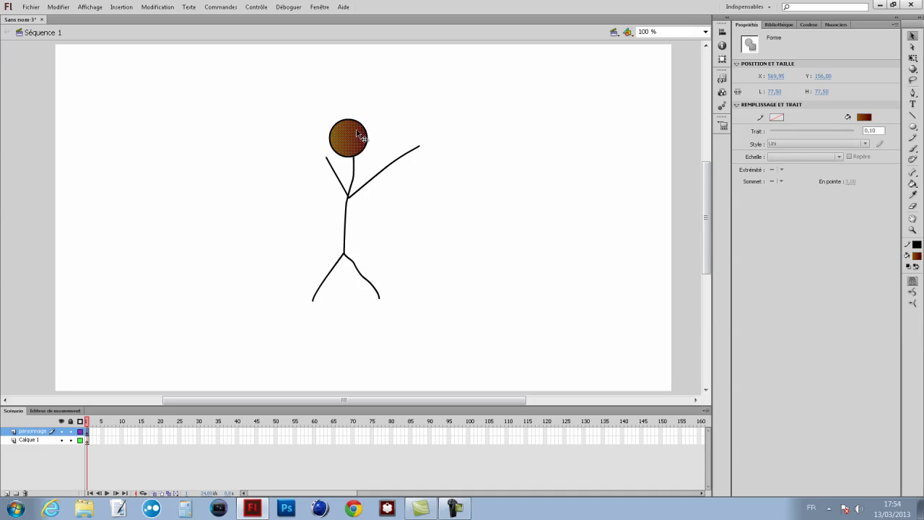
pyautogui.moveTo(351, 135); pyautogui.dragTo(353, 142)
pyautogui.click(440, 130)
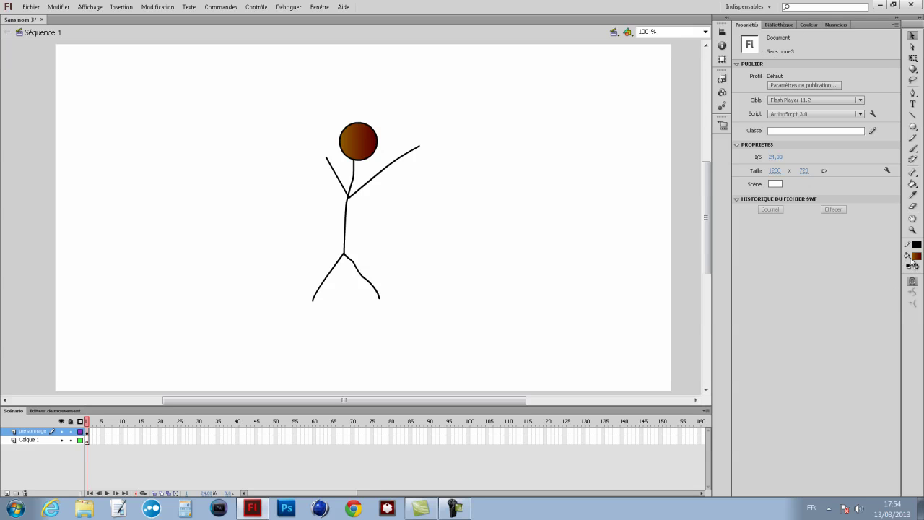
# - Change the fill type to solid colour (Couleur unie) in black 000000 and fill the head using the Paint Bucket
pyautogui.click(808, 24)
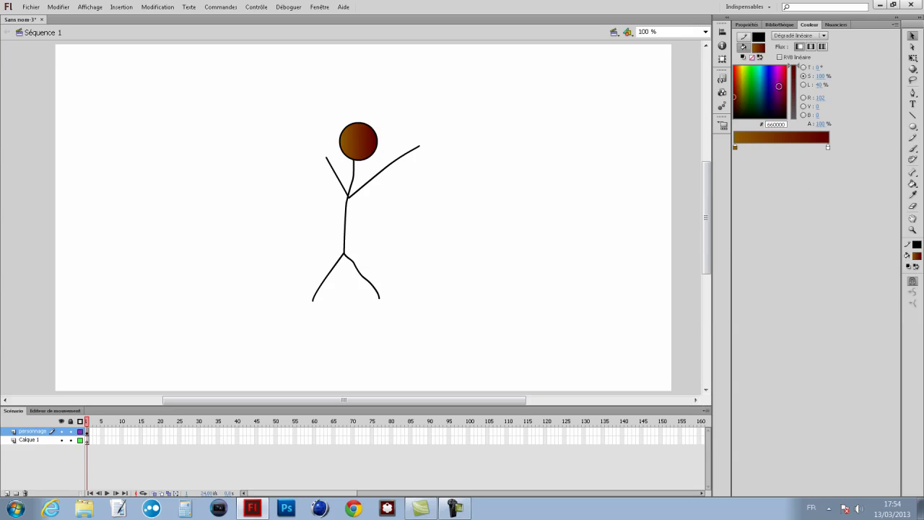
pyautogui.click(818, 36)
pyautogui.click(816, 59)
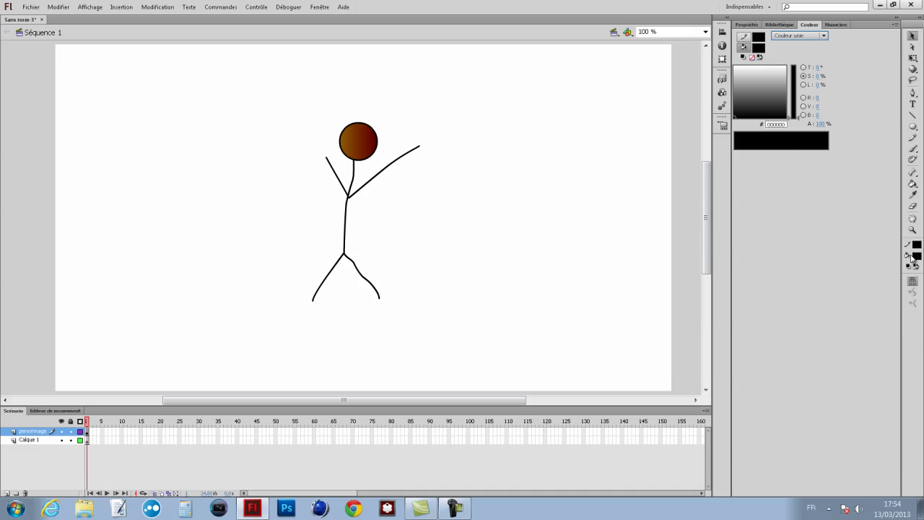
pyautogui.click(913, 183)
pyautogui.click(359, 139)
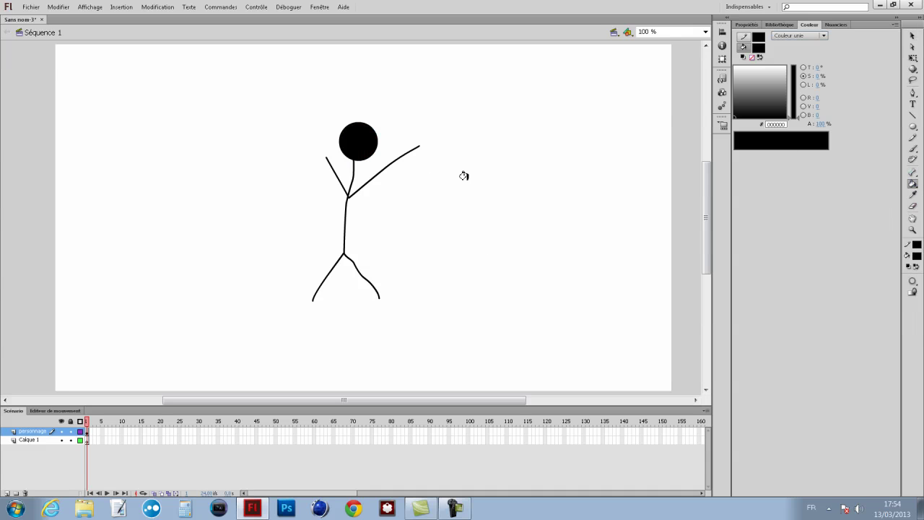
# - Erase the tip of the figure's longer raised arm, and return to the Selection tool
pyautogui.click(912, 206)
pyautogui.moveTo(418, 152)
pyautogui.mouseDown()
pyautogui.moveTo(423, 145)
pyautogui.moveTo(402, 156)
pyautogui.mouseUp()
pyautogui.click(912, 36)
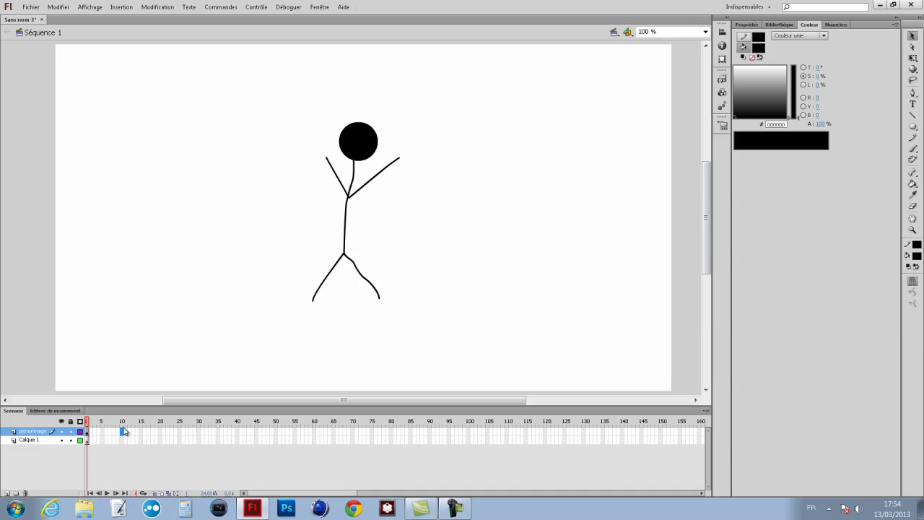
# - Insert a keyframe at frame 10 of the personnage layer, placing the figure at the stage's left in frame 1 and right in frame 10
pyautogui.press('F6')
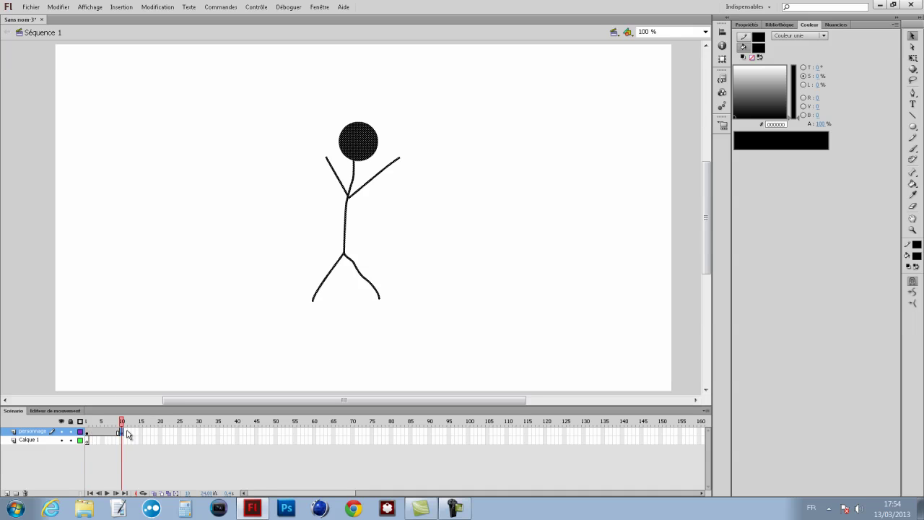
pyautogui.click(88, 432)
pyautogui.moveTo(366, 152); pyautogui.dragTo(132, 154)
pyautogui.click(121, 432)
pyautogui.moveTo(361, 156); pyautogui.dragTo(578, 155)
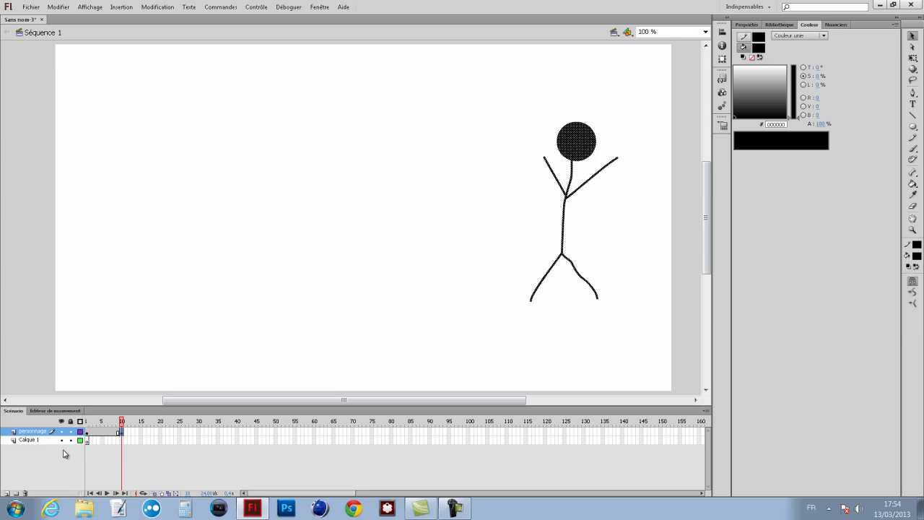
# - Create a classic tween (interpolation classique) from frame 1 of the personnage layer and play the animation
pyautogui.click(88, 432)
pyautogui.rightClick(87, 431)
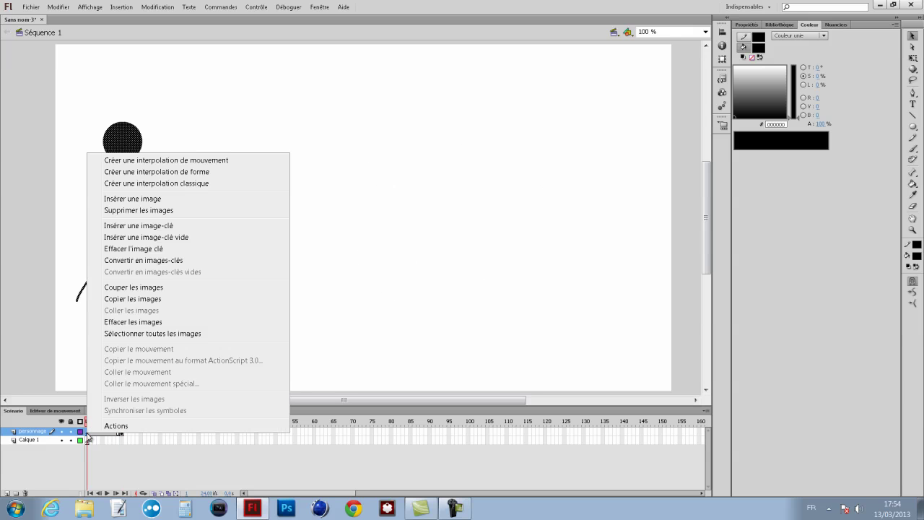
pyautogui.click(179, 186)
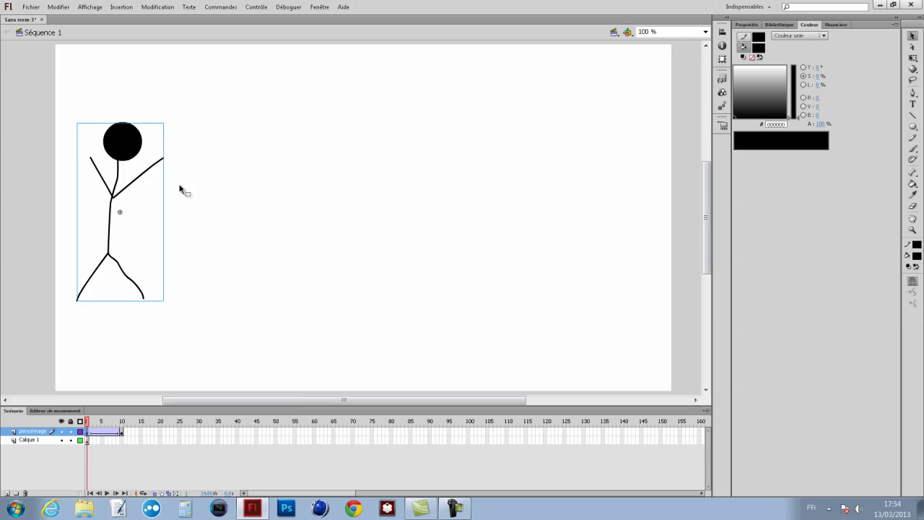
pyautogui.click(107, 493)
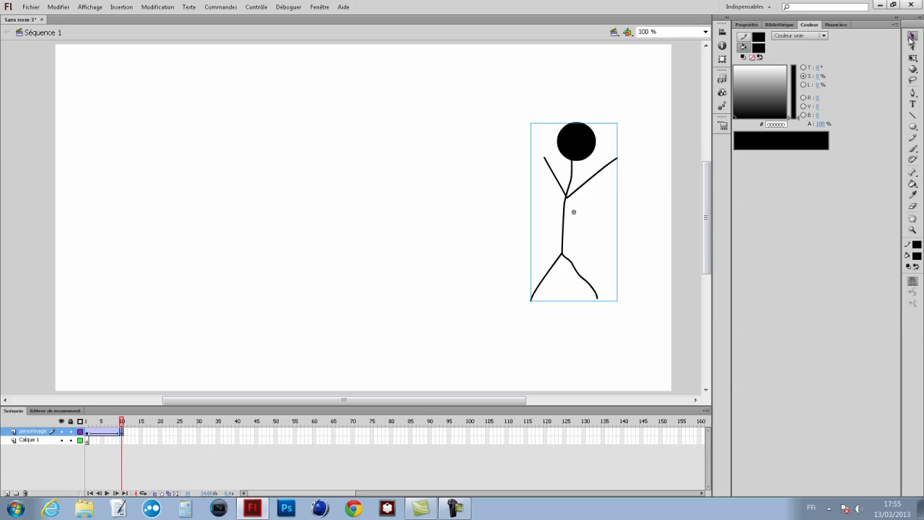
# - In frame 1, move the stick figure from the stage's left edge to just left of the centre
pyautogui.click(437, 160)
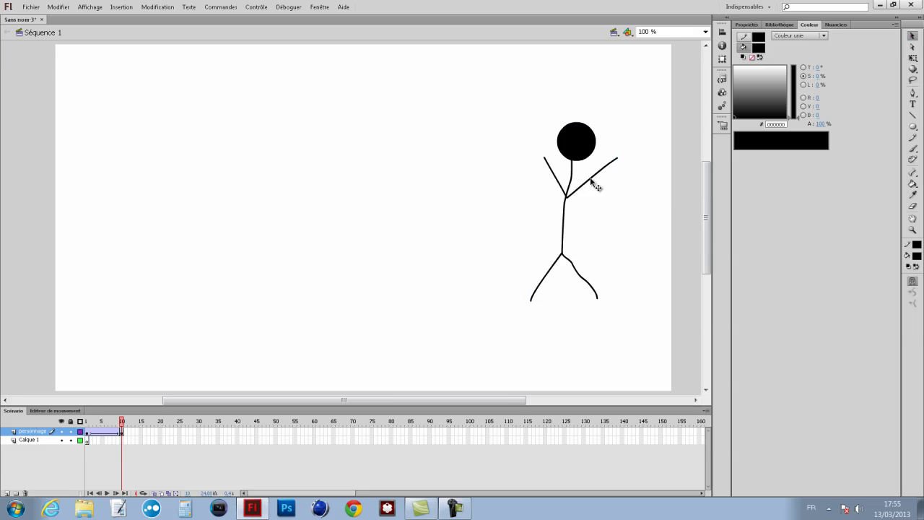
pyautogui.click(87, 431)
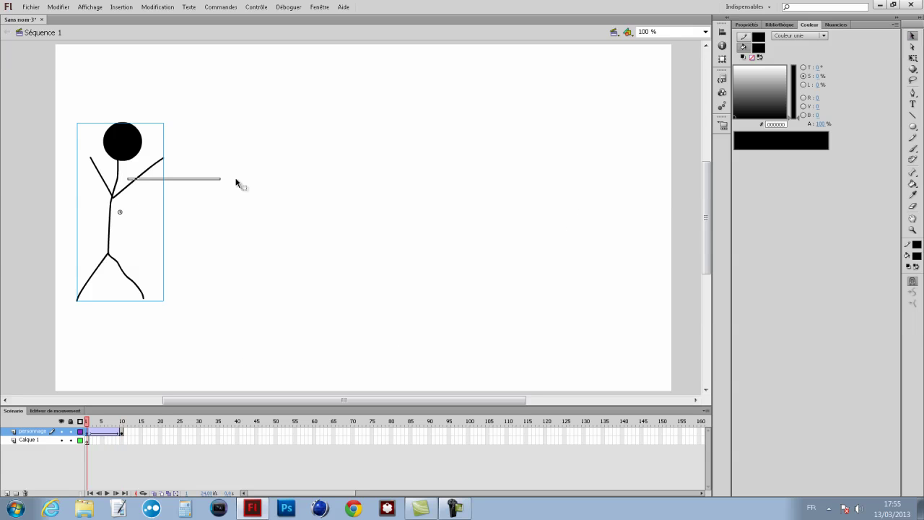
pyautogui.click(146, 180)
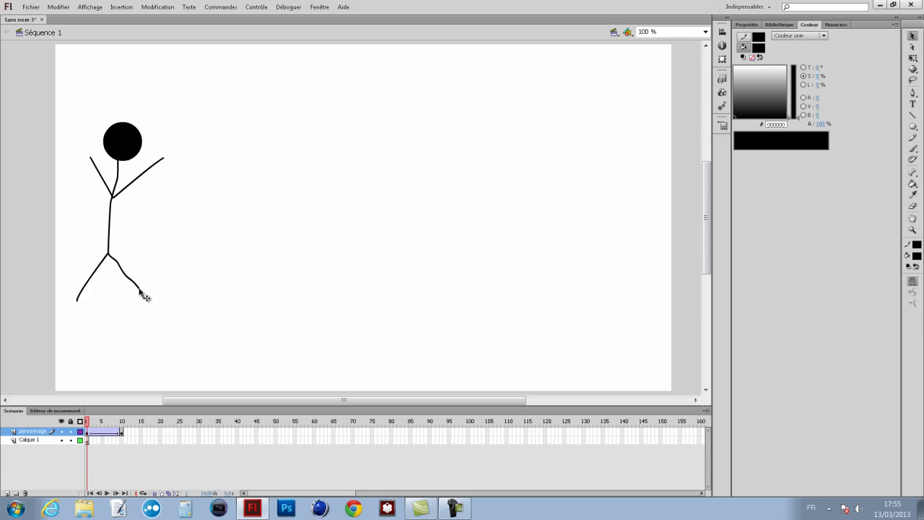
pyautogui.moveTo(141, 290); pyautogui.dragTo(338, 296)
pyautogui.click(373, 258)
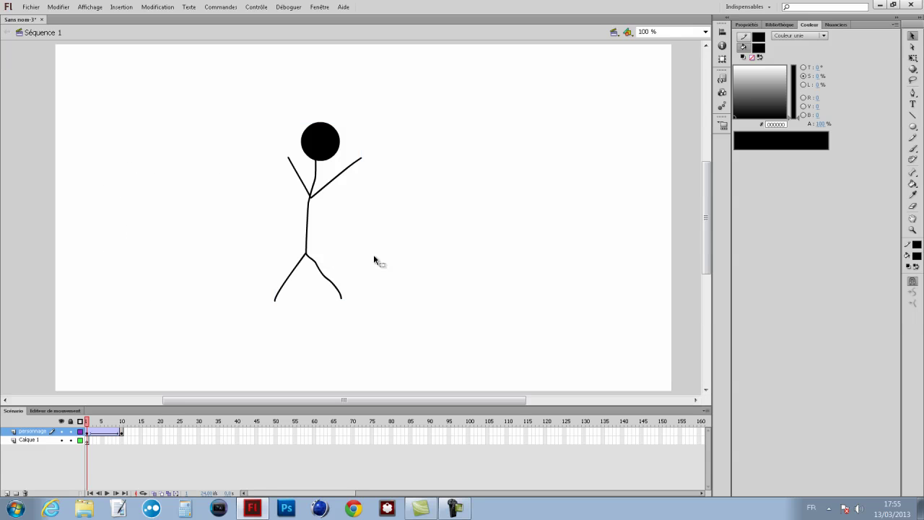
pyautogui.click(311, 258)
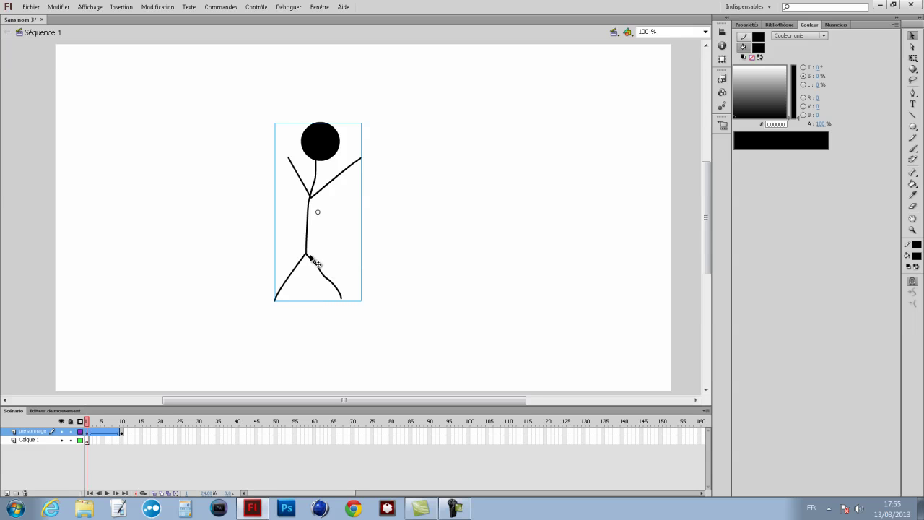
# - Preview the Interpolation 1 symbol in the library and check the figure's position at the end, middle and start of the tween
pyautogui.click(773, 26)
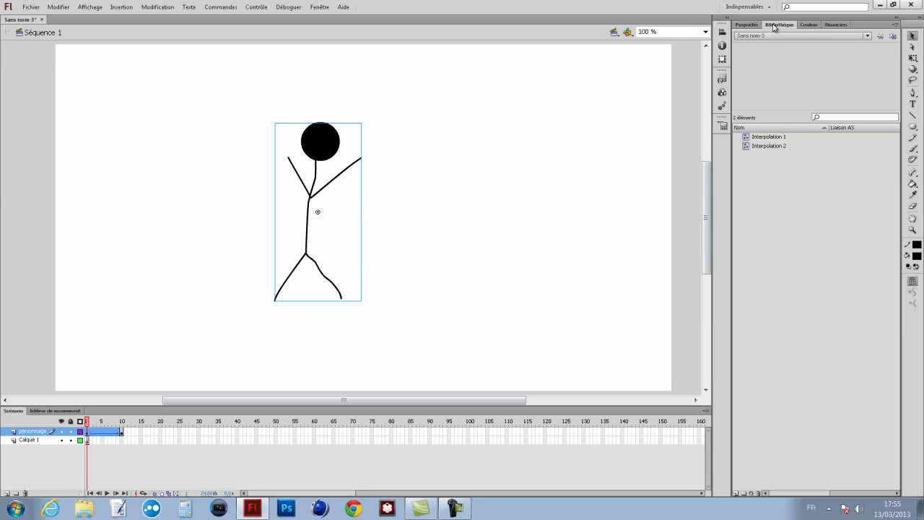
pyautogui.click(769, 137)
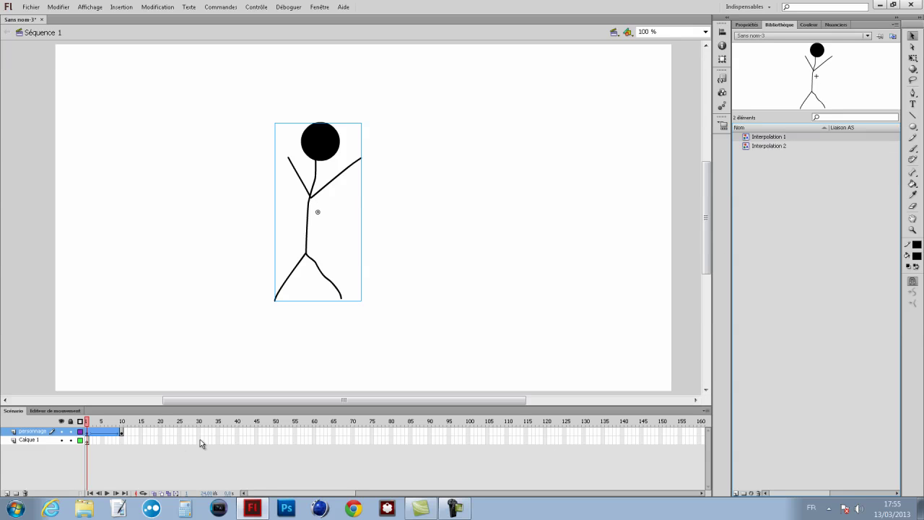
pyautogui.click(123, 438)
pyautogui.click(108, 436)
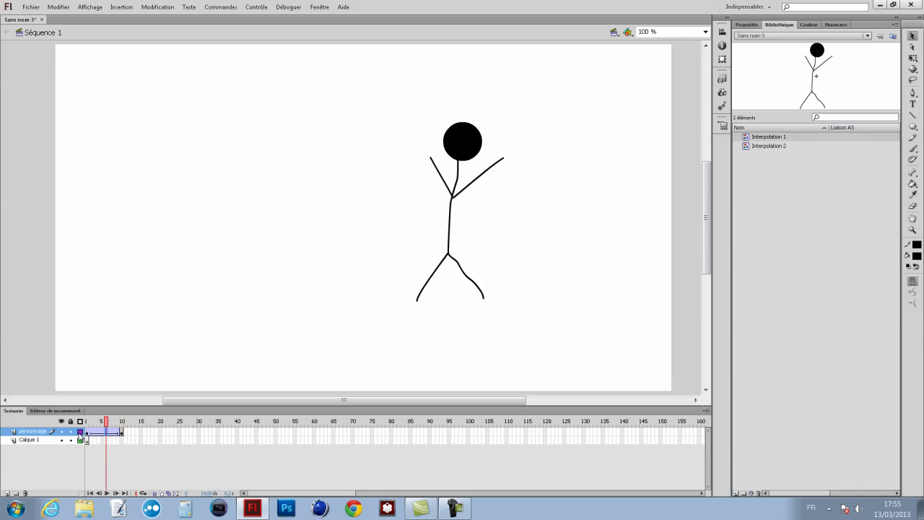
pyautogui.click(87, 432)
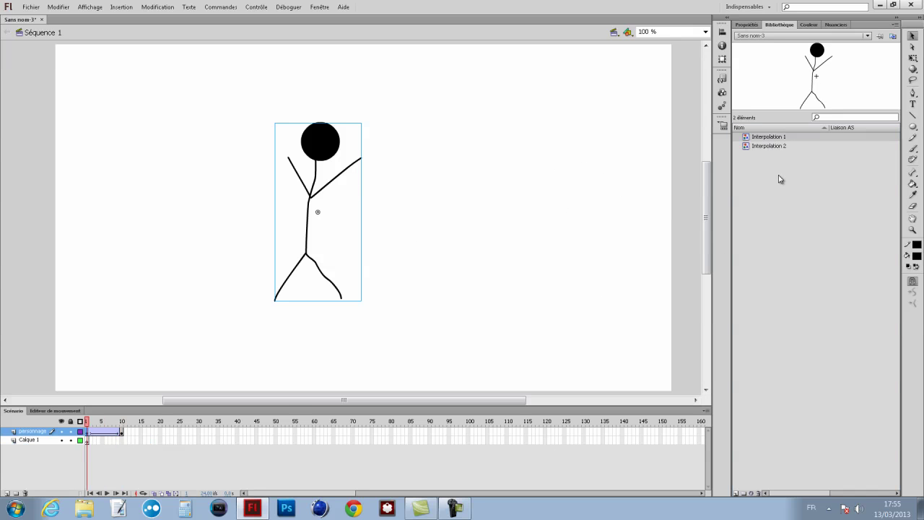
pyautogui.click(912, 38)
# - On a new layer above personnage, draw a horizontal line to the right of the figure and bend it upward into an arch
pyautogui.click(6, 493)
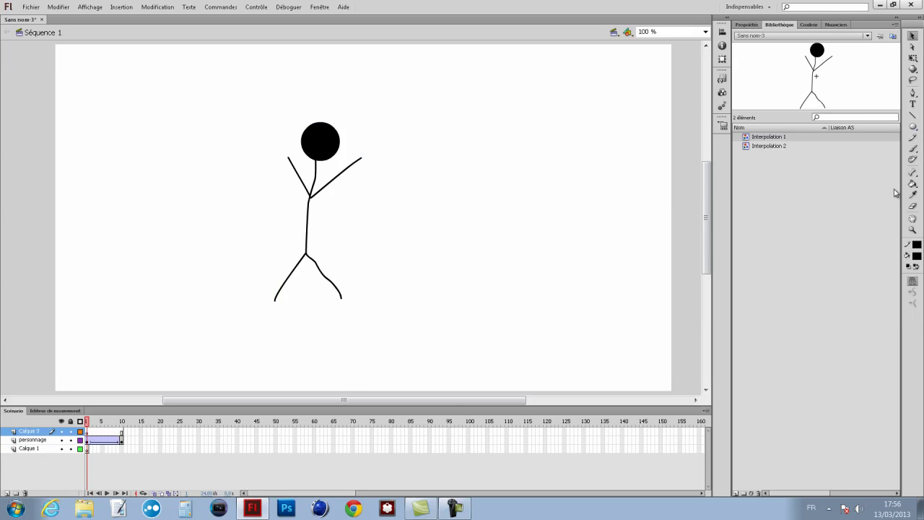
pyautogui.click(912, 115)
pyautogui.moveTo(357, 218); pyautogui.dragTo(573, 217)
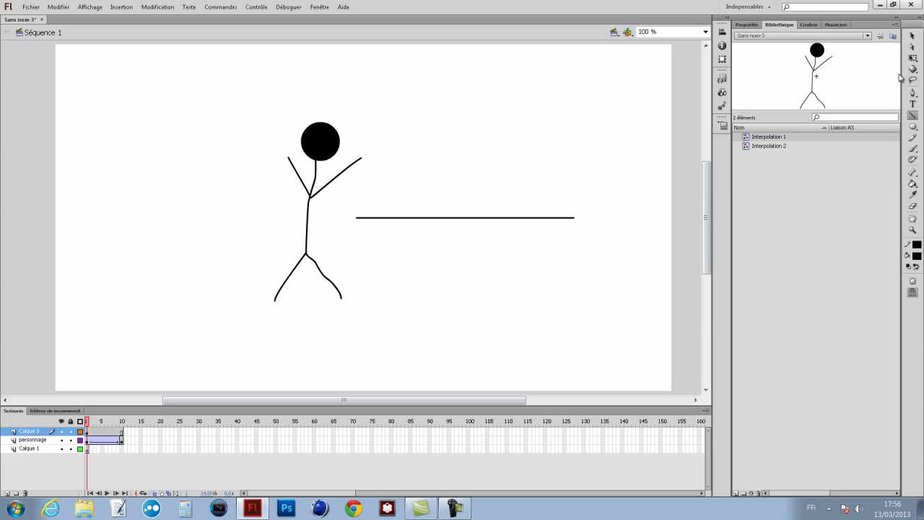
pyautogui.click(913, 36)
pyautogui.moveTo(548, 218); pyautogui.dragTo(510, 181)
pyautogui.click(36, 433)
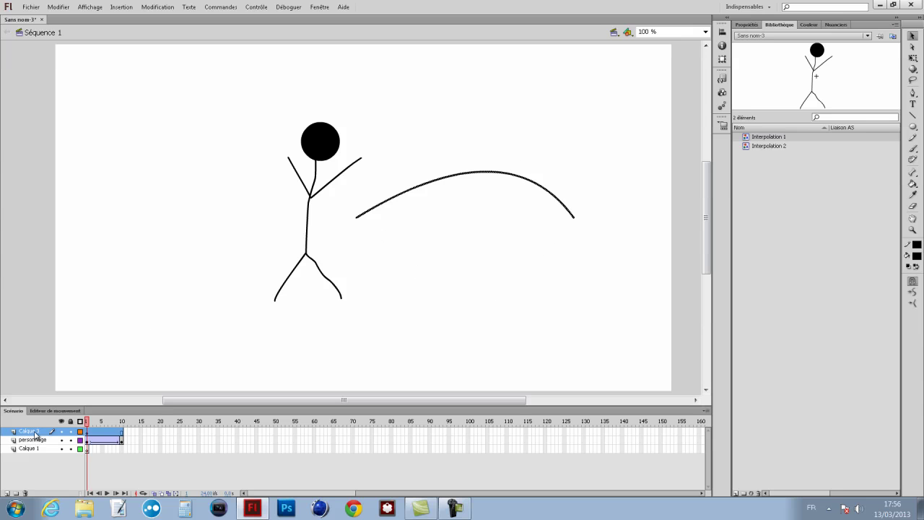
# - Delete the arched line from the Calque 3 layer
pyautogui.press('Delete')
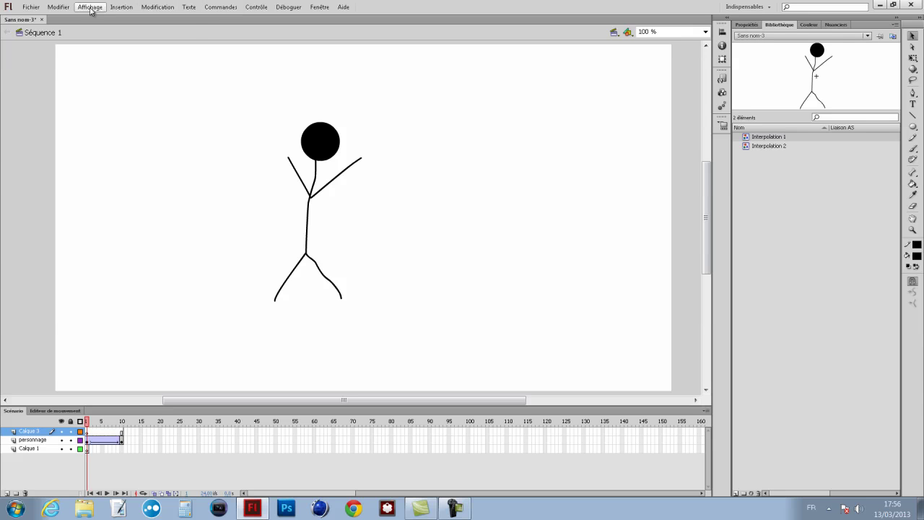
pyautogui.click(42, 10)
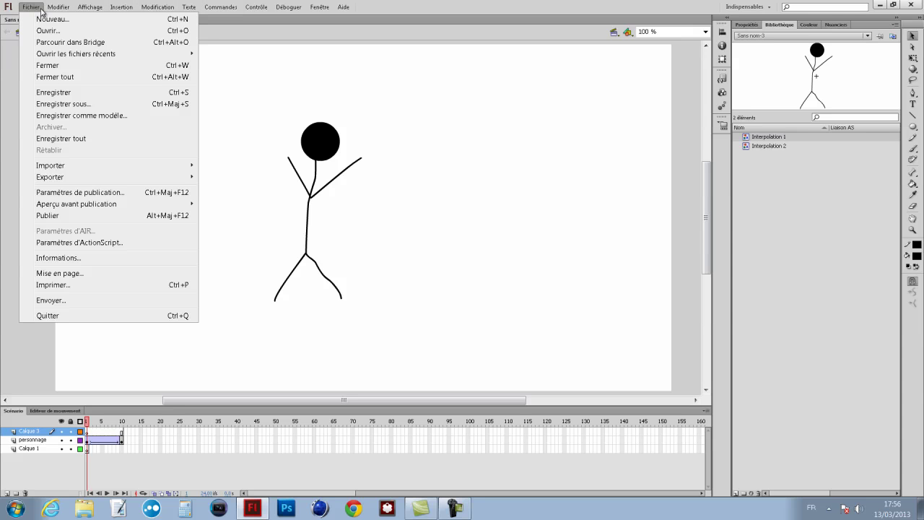
pyautogui.click(41, 10)
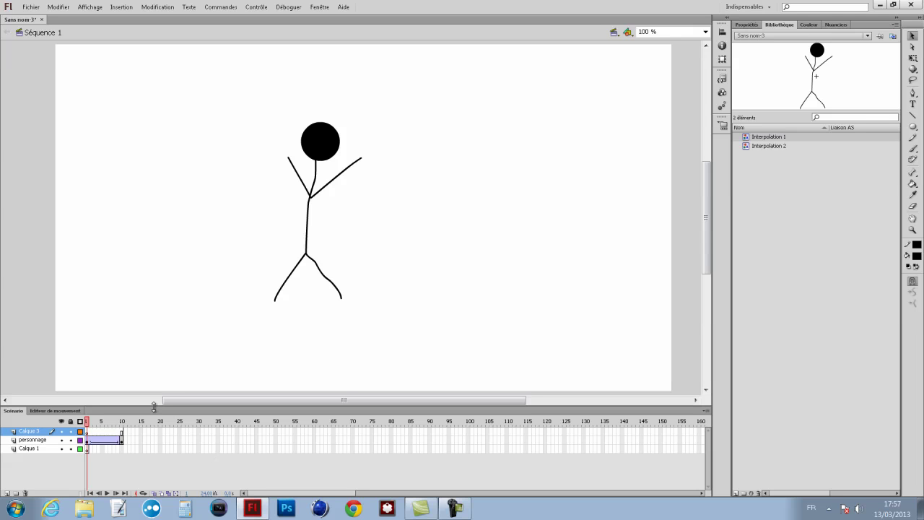
# - Examine the figure's tween at several frames up to frame 10 with onion skinning switched on, and switch it off again
pyautogui.click(100, 432)
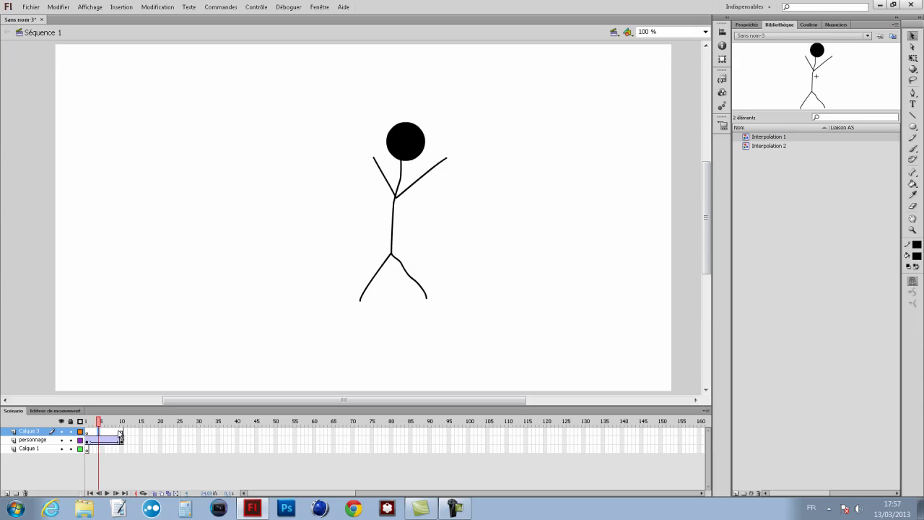
pyautogui.click(121, 436)
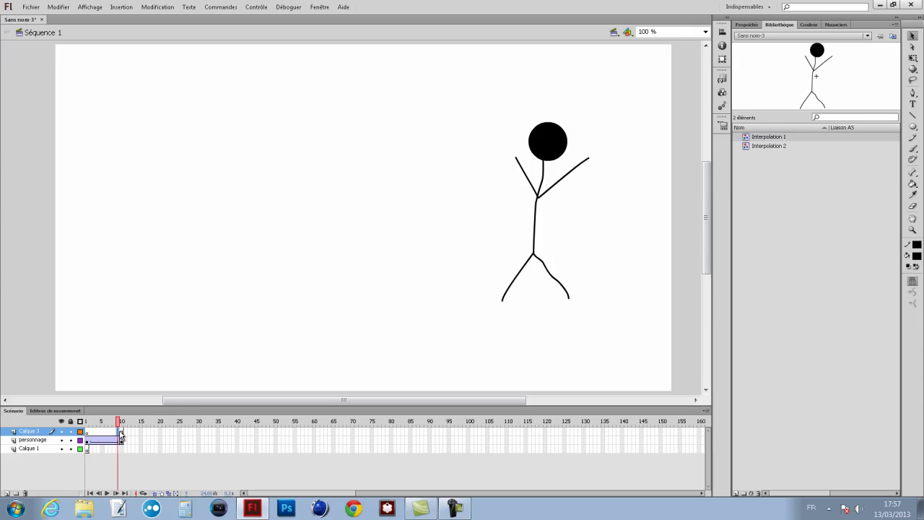
pyautogui.click(154, 494)
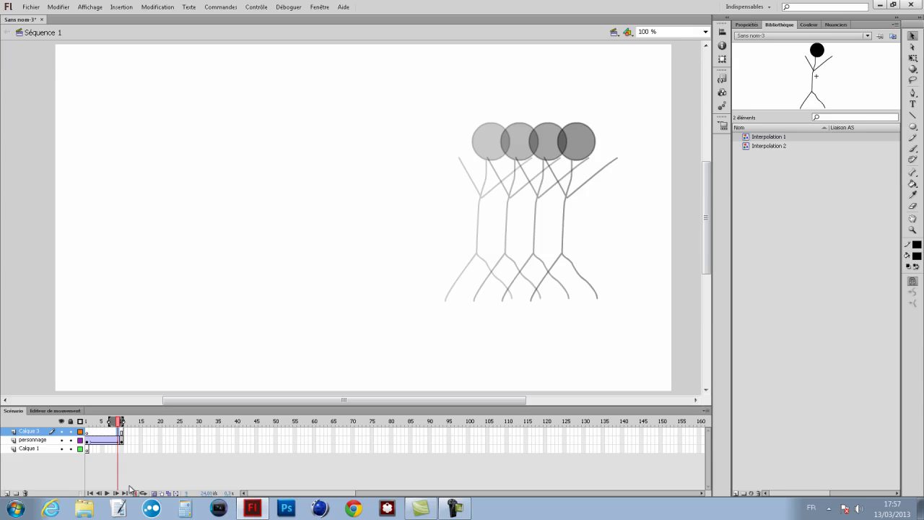
pyautogui.click(113, 440)
pyautogui.click(107, 433)
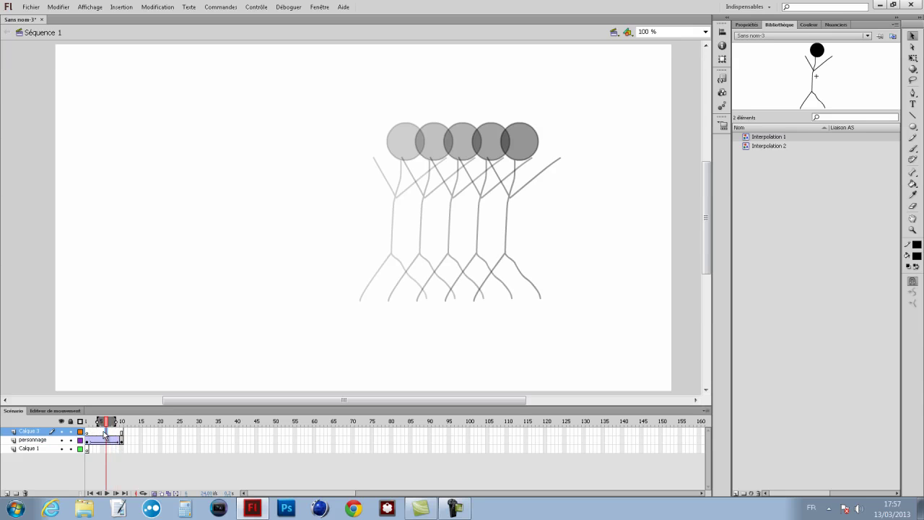
pyautogui.click(102, 432)
pyautogui.click(99, 433)
pyautogui.click(94, 433)
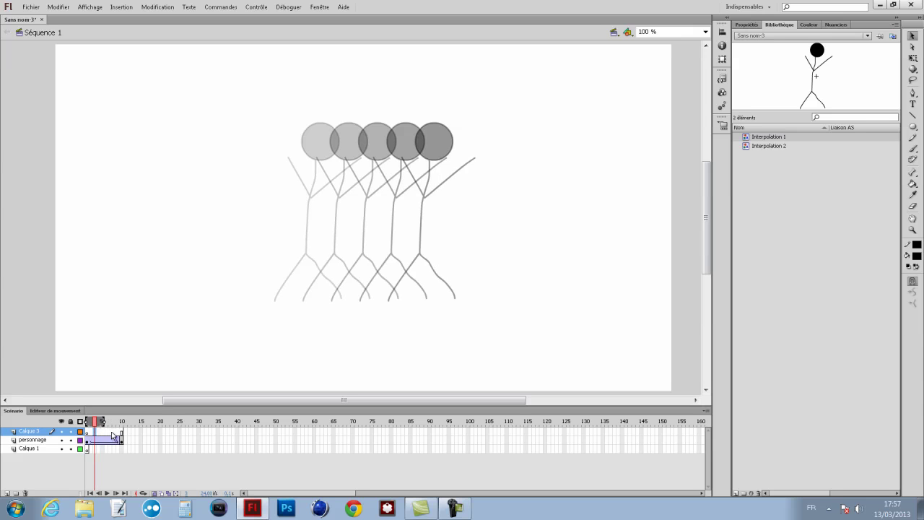
pyautogui.click(122, 433)
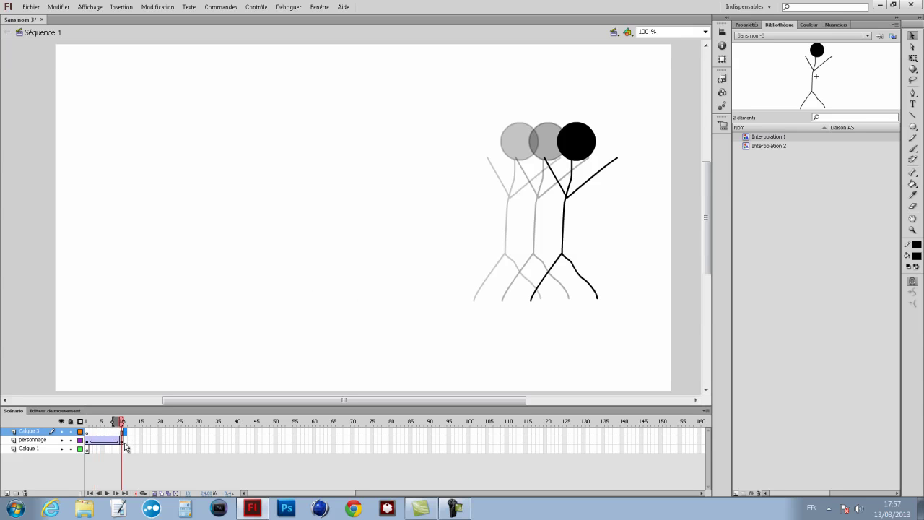
pyautogui.click(132, 440)
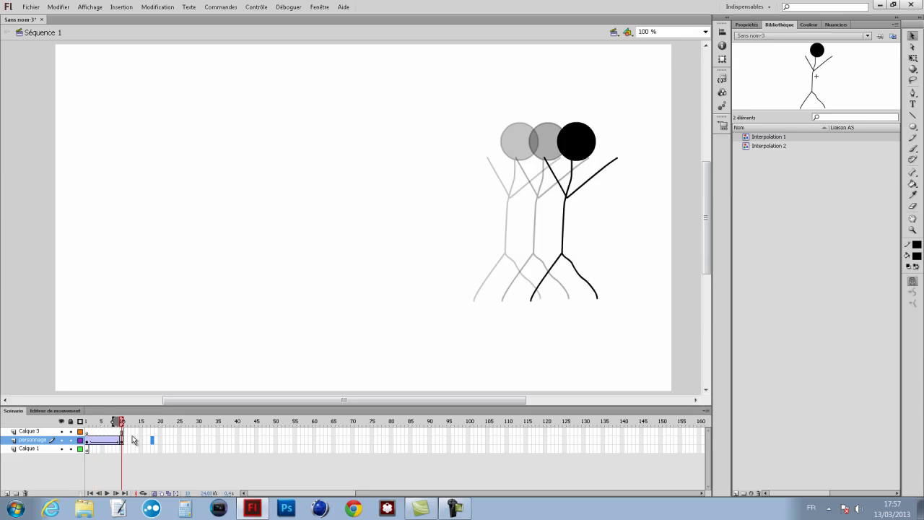
pyautogui.click(133, 431)
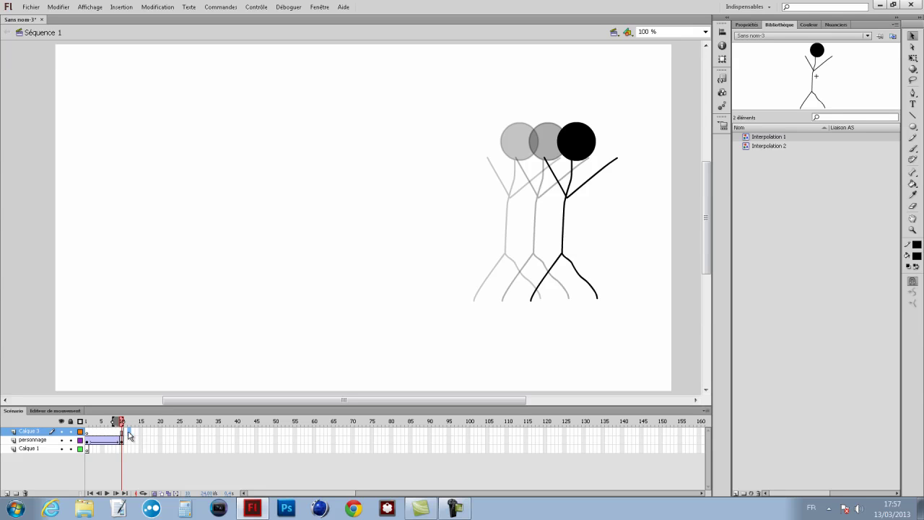
pyautogui.click(153, 494)
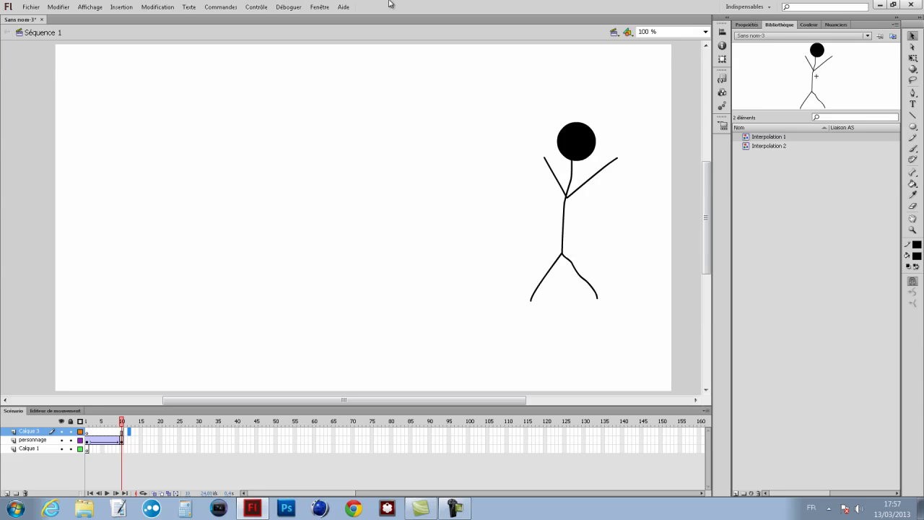
# - Test the scene (Tester la séquence) to watch the stick figure's animation, and close the preview window
pyautogui.click(257, 7)
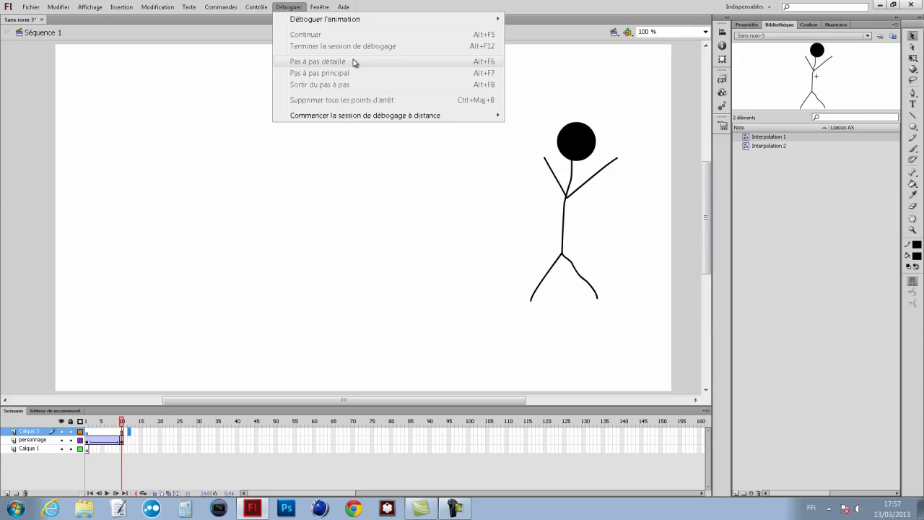
pyautogui.moveTo(293, 8)
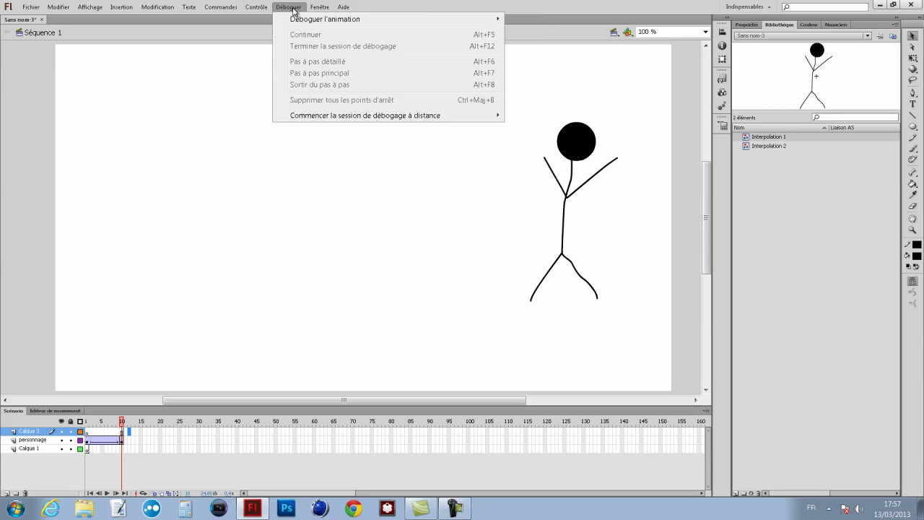
pyautogui.moveTo(261, 9)
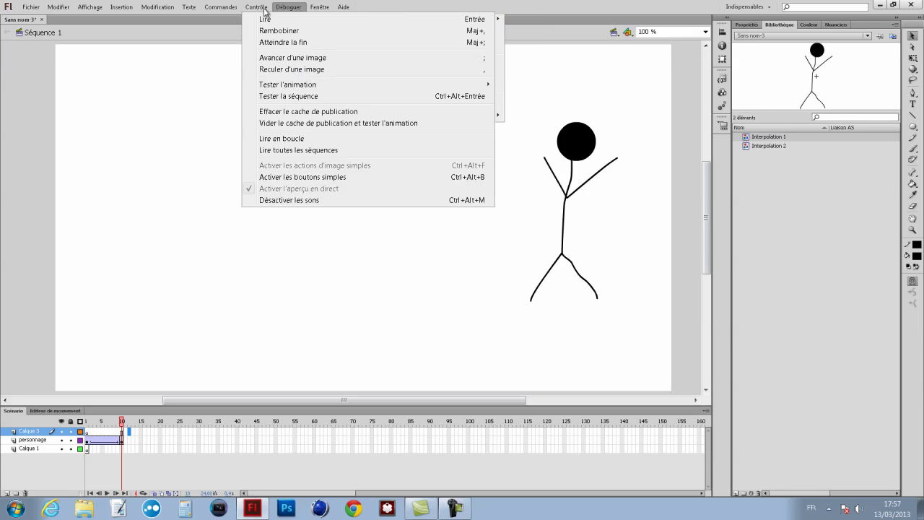
pyautogui.click(304, 99)
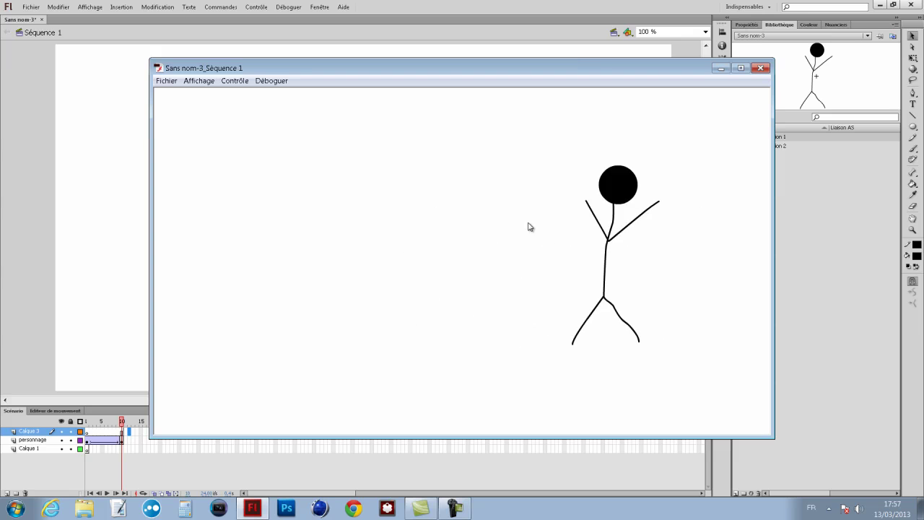
pyautogui.click(760, 68)
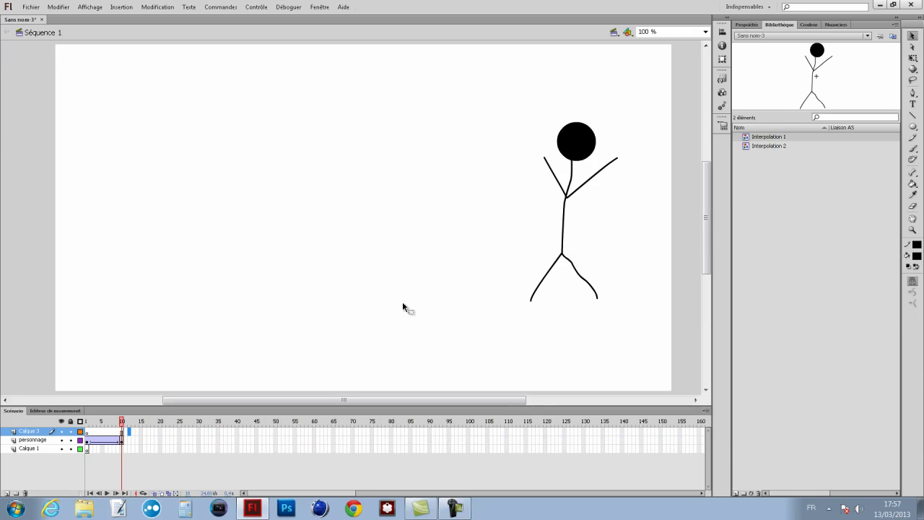
# - Review the JPEG settings for exporting the current image as Sans nom-3, try matching the screen resolution, and close them without exporting
pyautogui.click(32, 8)
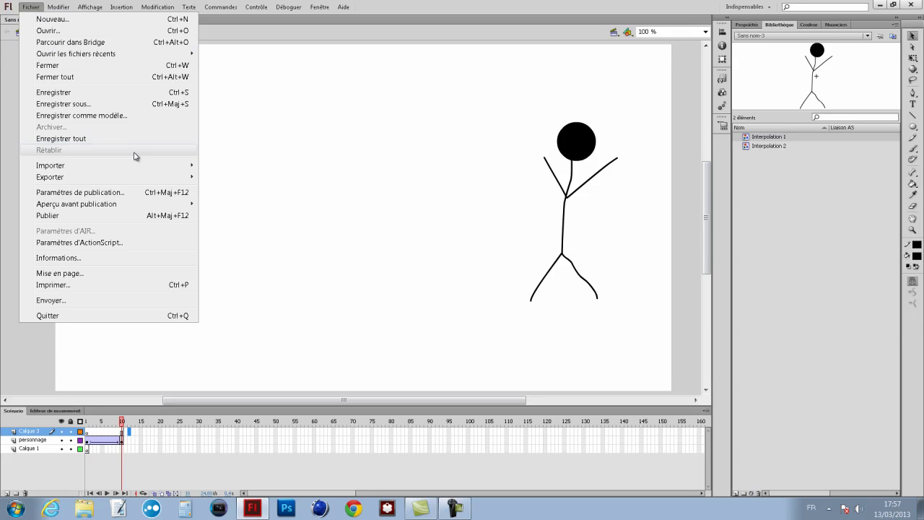
pyautogui.moveTo(116, 178)
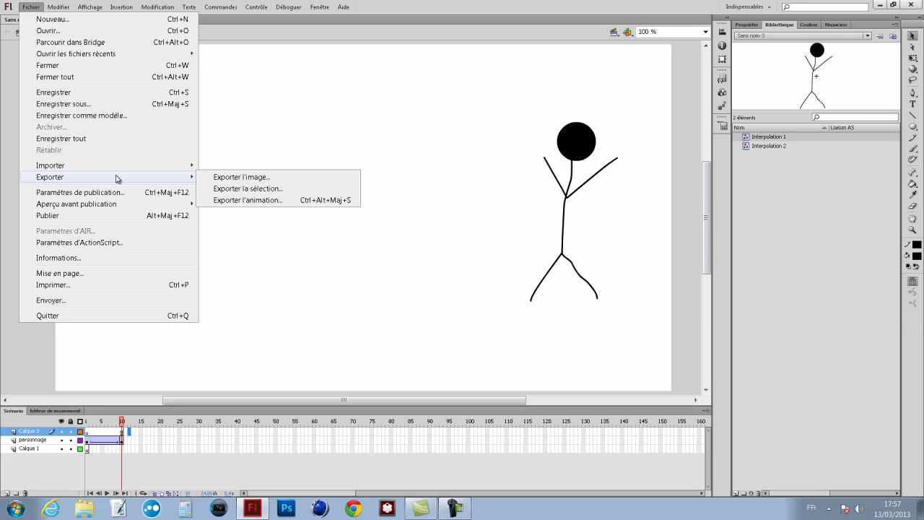
pyautogui.click(255, 183)
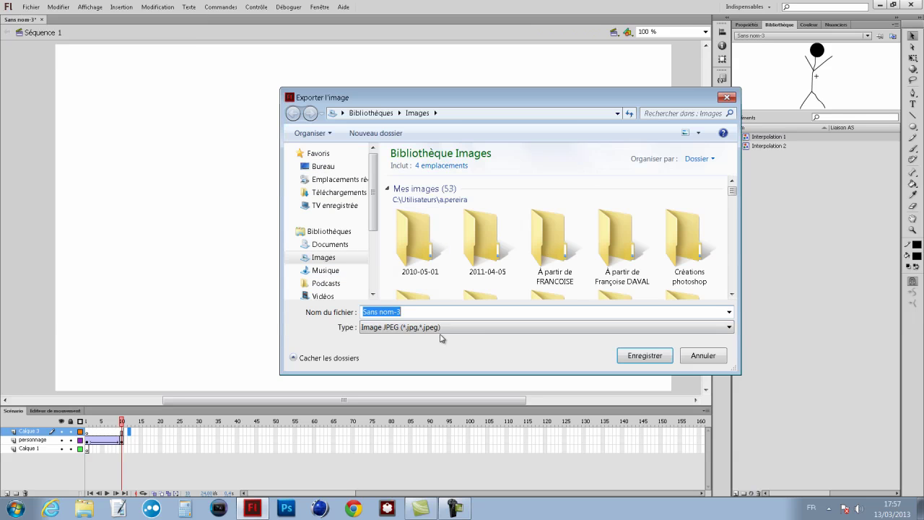
pyautogui.click(670, 357)
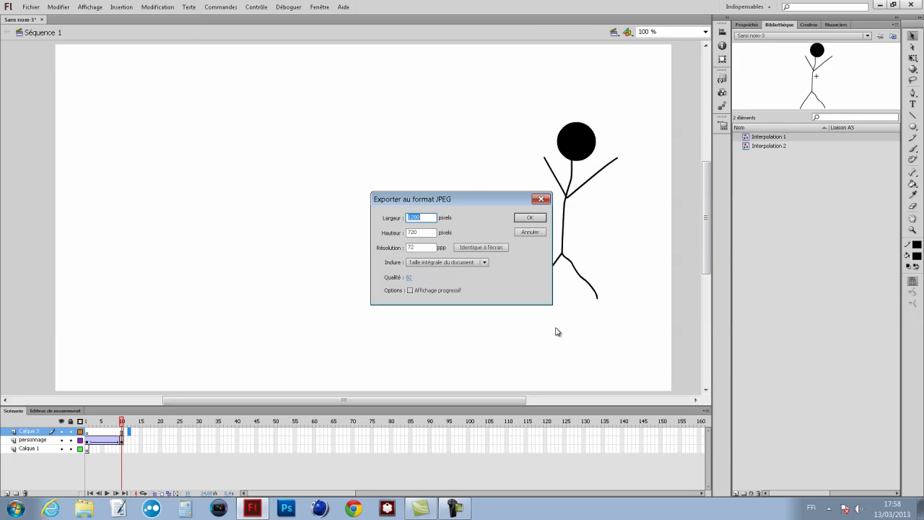
pyautogui.click(481, 249)
pyautogui.click(540, 199)
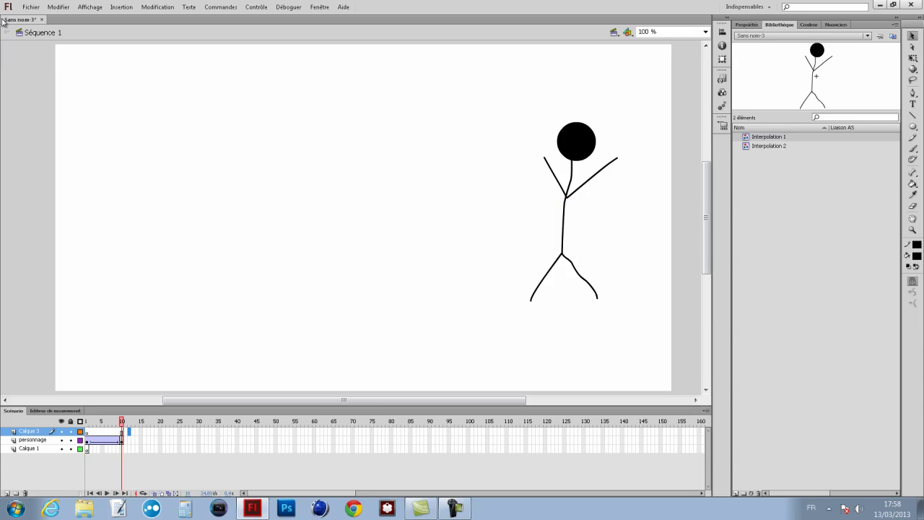
# - Review the animation export formats and the QuickTime (*.mov) export settings for Sans nom-3, and leave without exporting
pyautogui.click(31, 7)
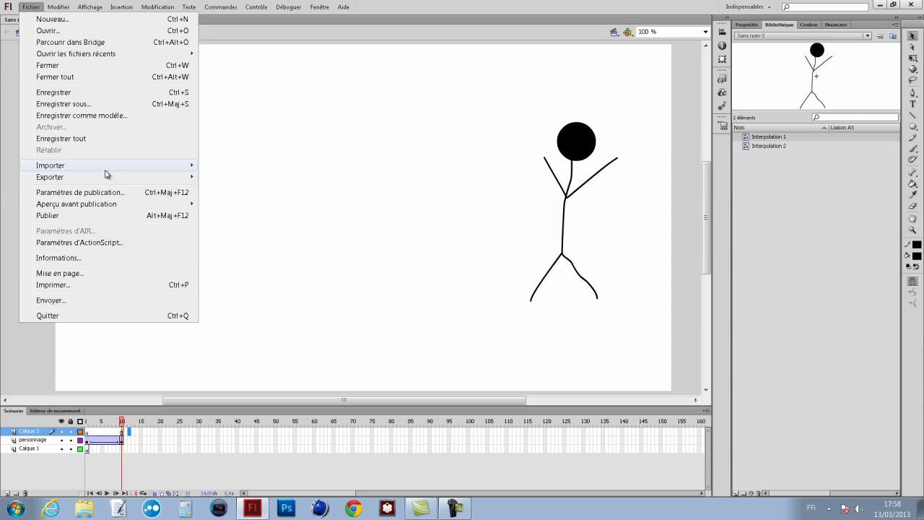
pyautogui.moveTo(105, 179)
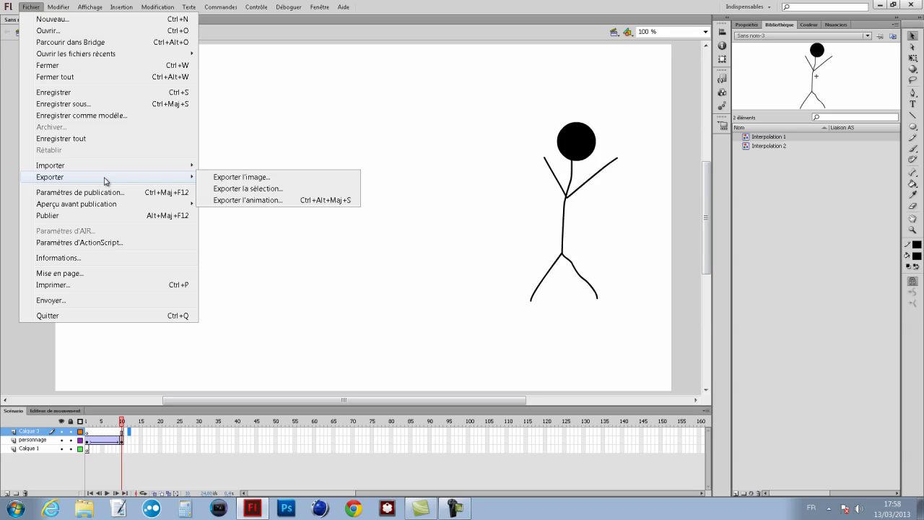
pyautogui.click(277, 202)
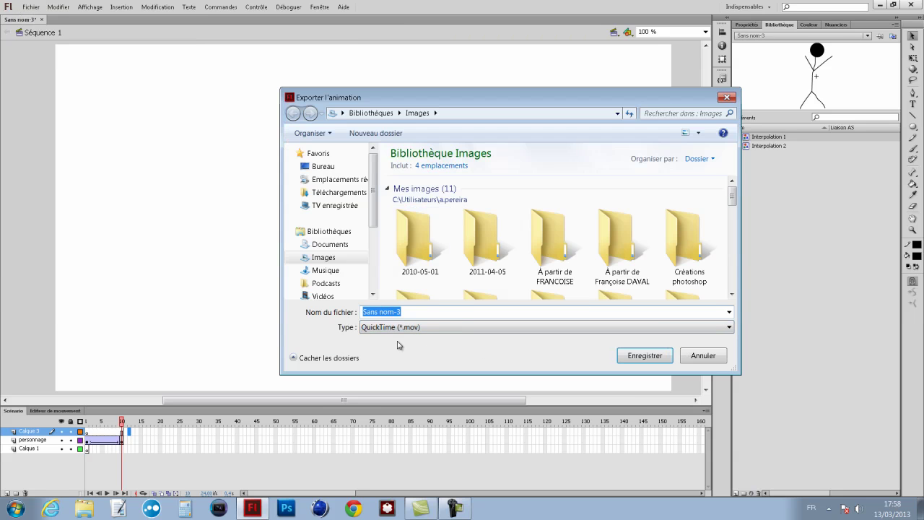
pyautogui.click(466, 328)
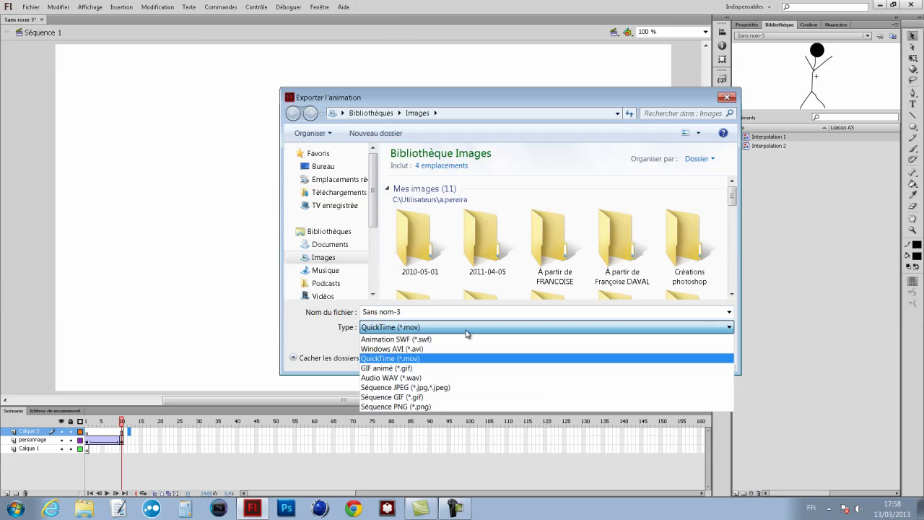
pyautogui.click(438, 358)
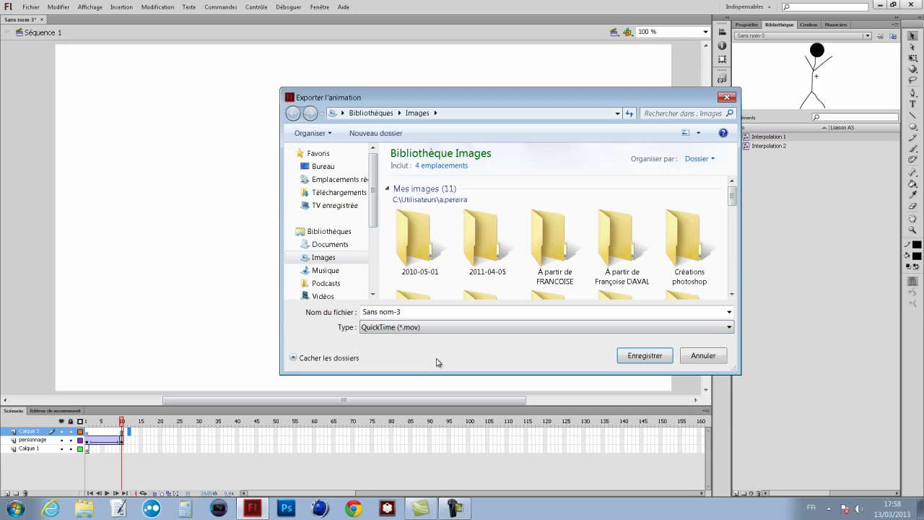
pyautogui.click(654, 357)
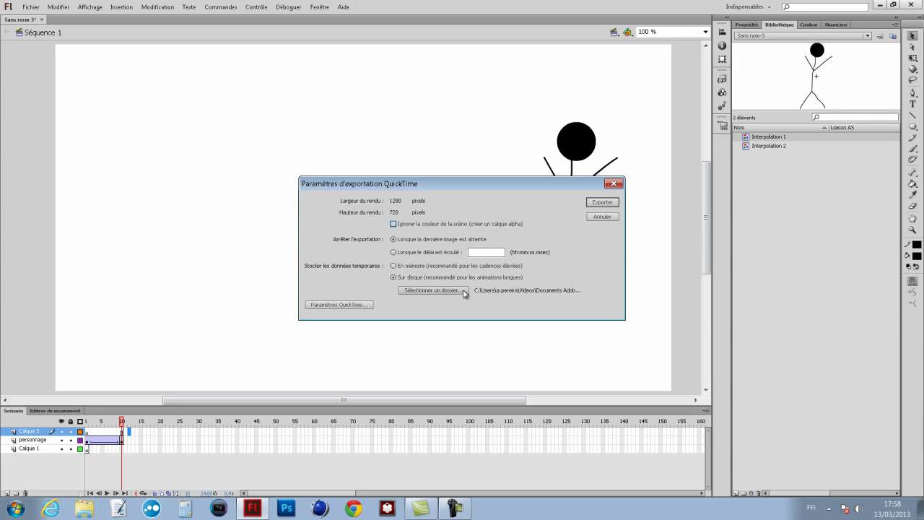
pyautogui.click(605, 218)
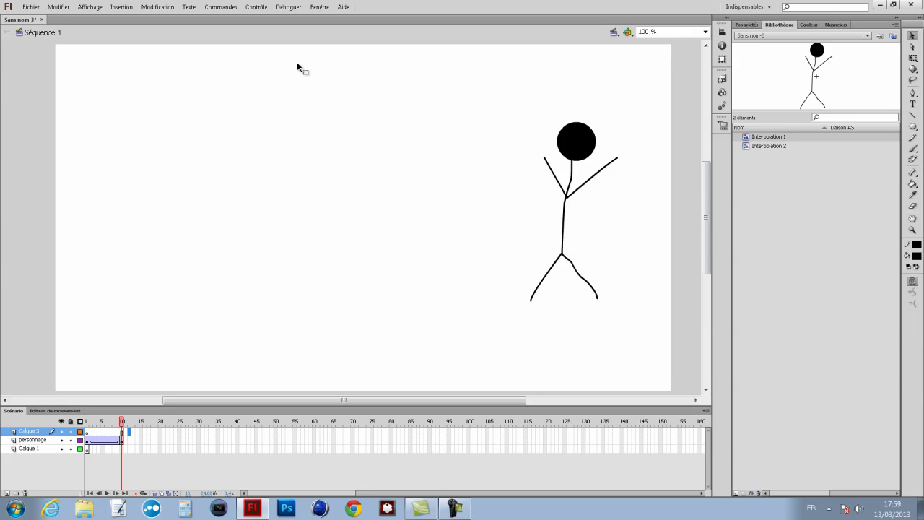
pyautogui.moveTo(337, 400); pyautogui.dragTo(346, 351)
pyautogui.scroll(-5, 346, 345)
pyautogui.scroll(7, 345, 338)
pyautogui.scroll(-3, 346, 337)
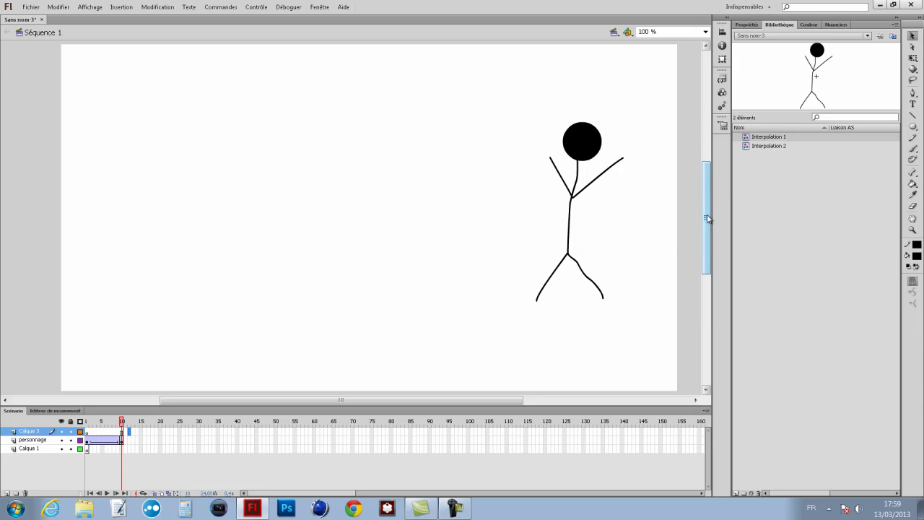
pyautogui.moveTo(706, 219); pyautogui.dragTo(713, 219)
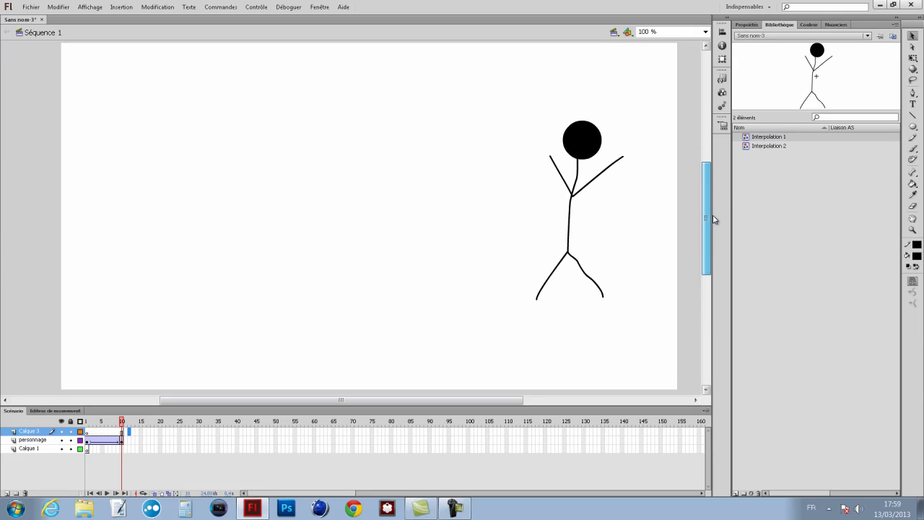